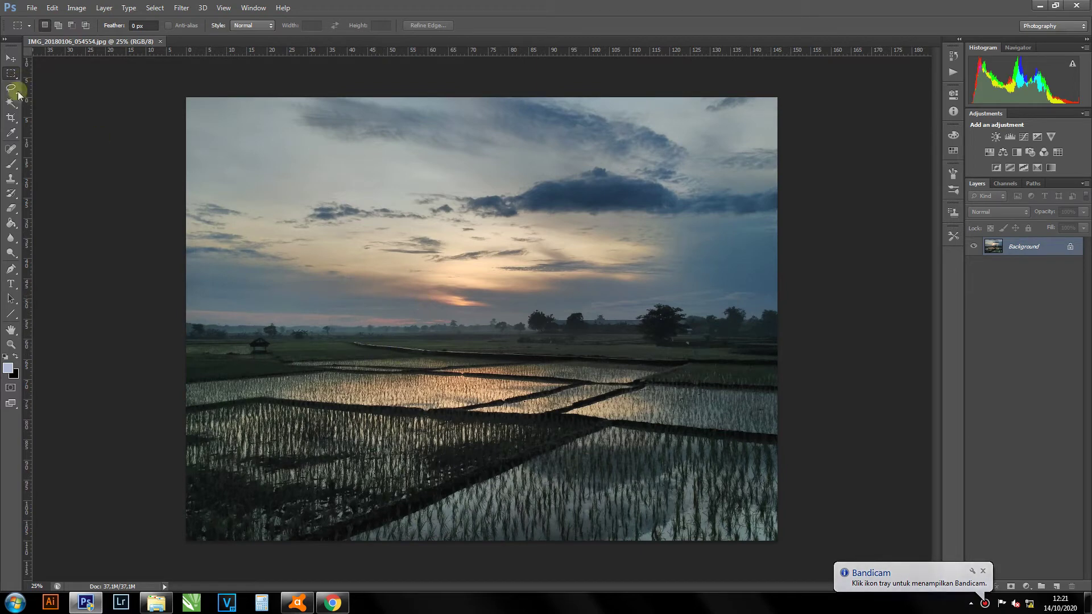
- Select the Move tool from the toolbar
{"action": "left_click", "coordinate": [11, 58]}
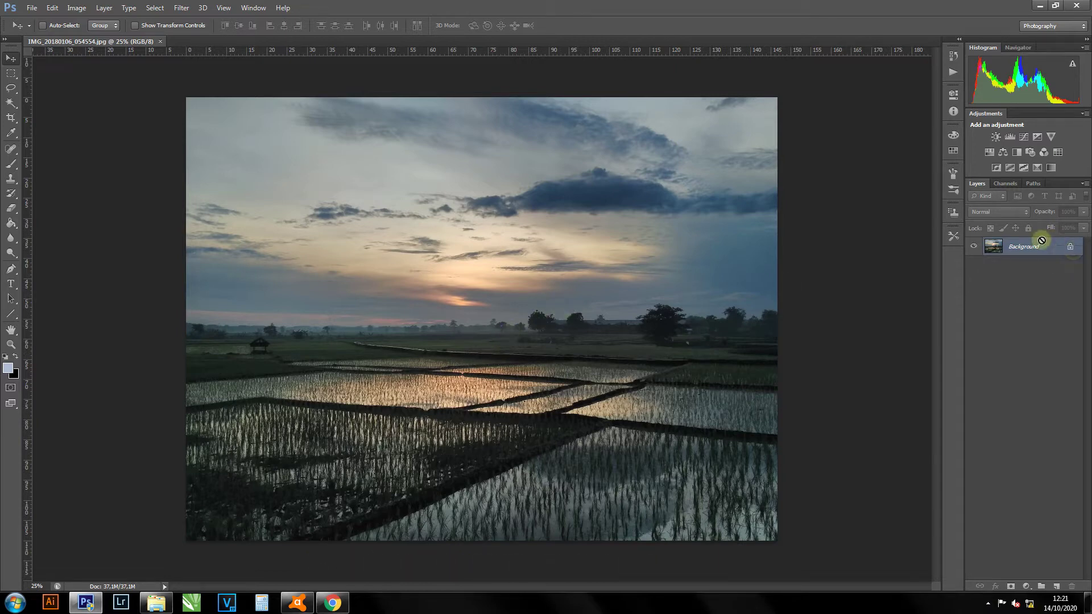
- Duplicate the Background layer, keeping the name 'Background copy'
{"action": "right_click", "coordinate": [1025, 252]}
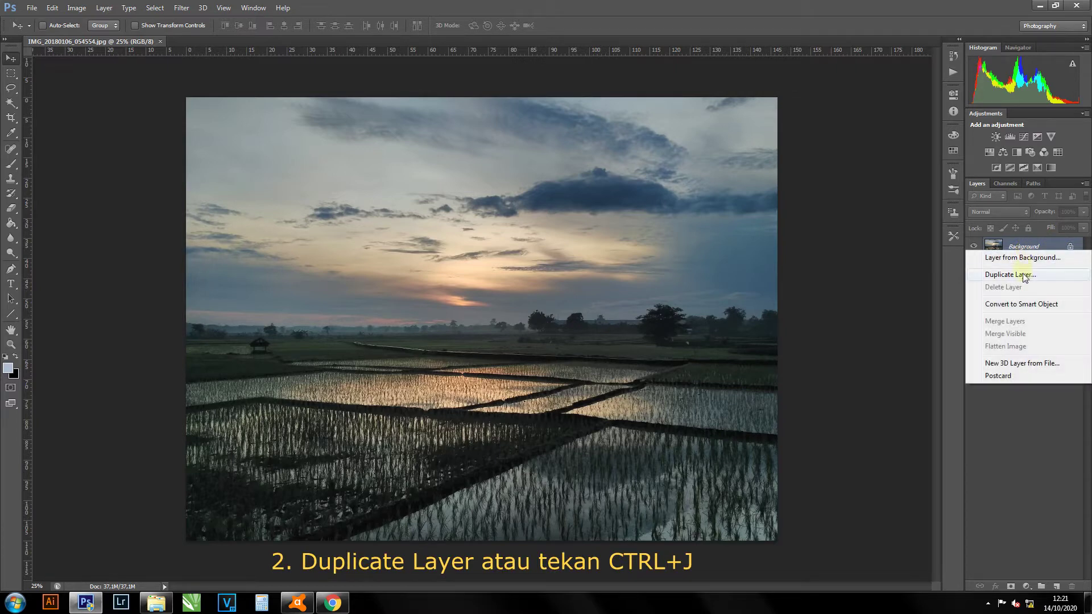
{"action": "left_click", "coordinate": [1022, 275]}
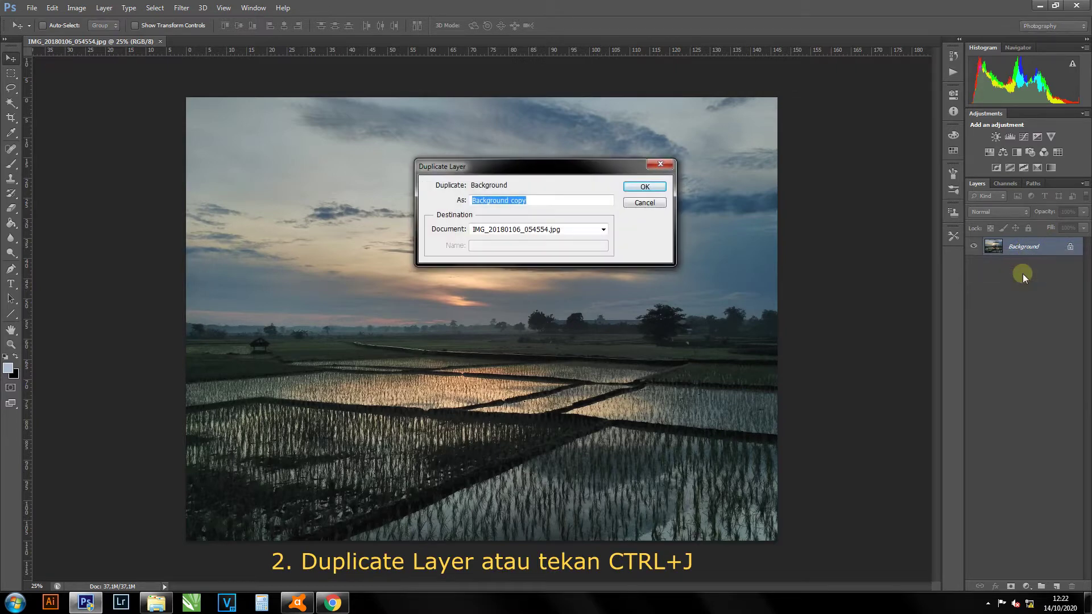
{"action": "left_click", "coordinate": [644, 186]}
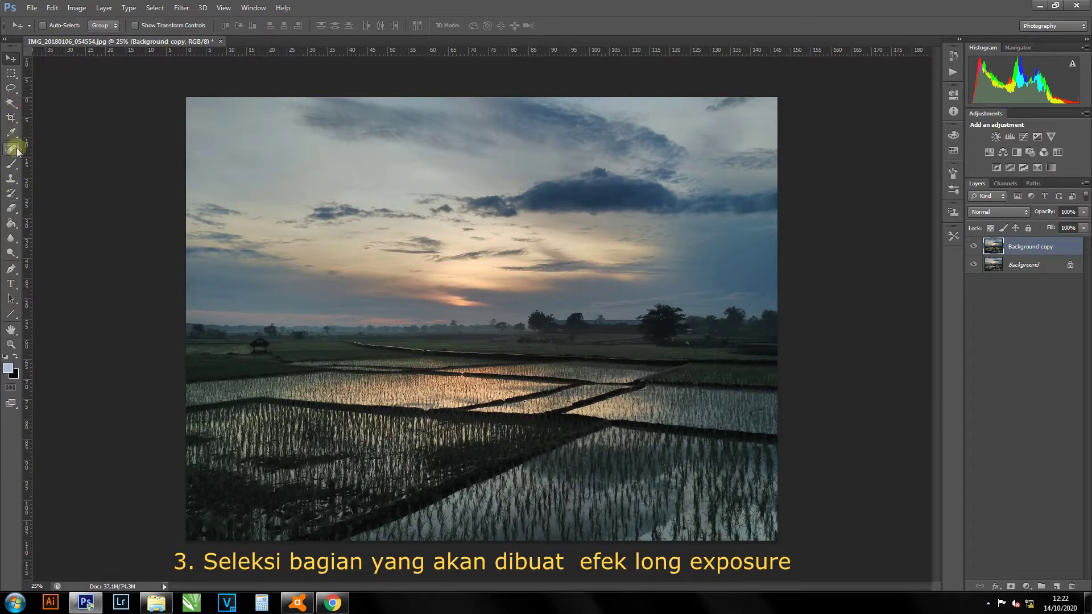
- With the Pen tool in Path mode, place curved anchor points along the left horizon
{"action": "left_click", "coordinate": [11, 269]}
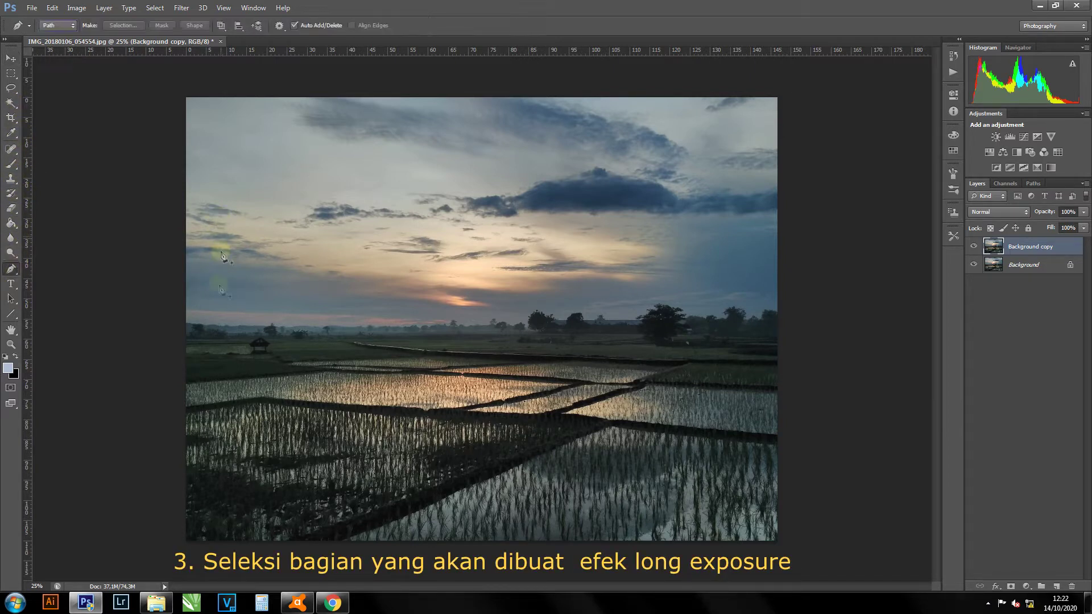
{"action": "left_click", "coordinate": [185, 324]}
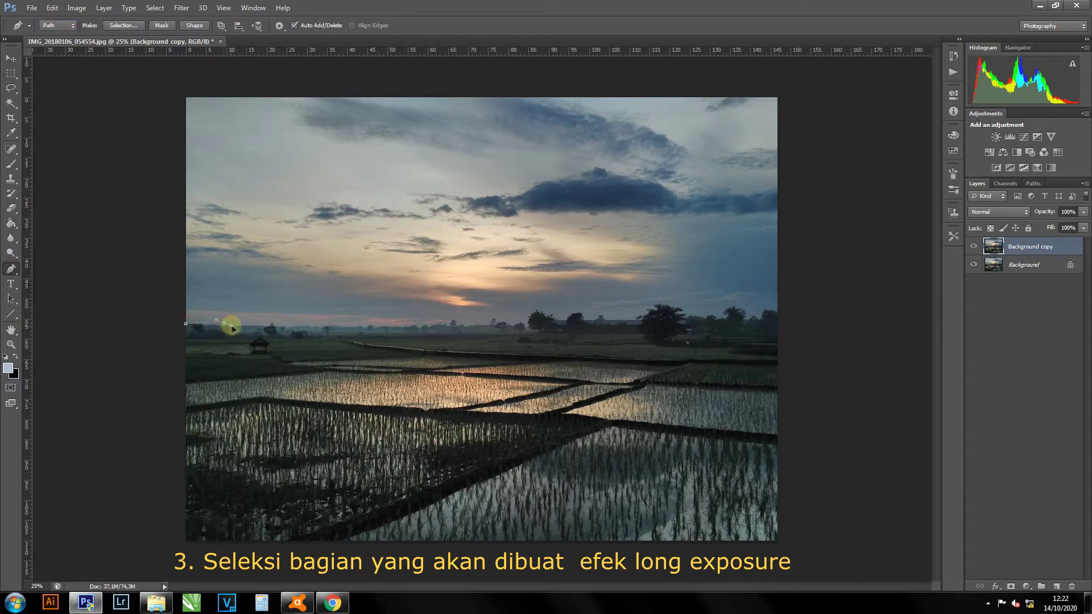
{"action": "left_click_drag", "start_coordinate": [233, 326], "coordinate": [213, 326]}
{"action": "left_click_drag", "start_coordinate": [283, 328], "coordinate": [333, 328]}
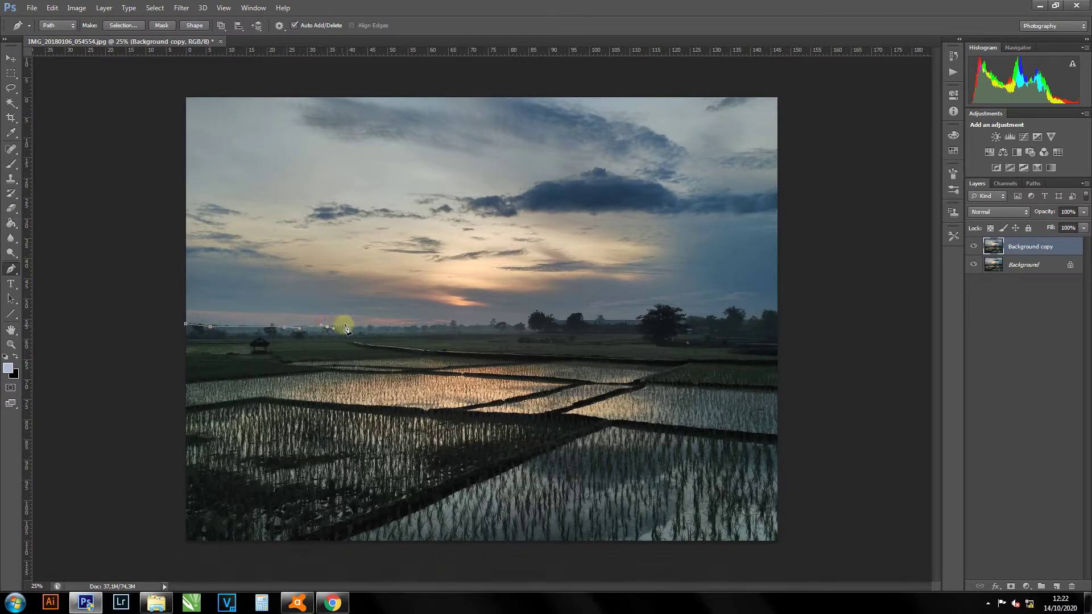
{"action": "left_click_drag", "start_coordinate": [441, 324], "coordinate": [537, 319]}
- Trace the path over the first treetops up to the big tree's crown
{"action": "left_click", "coordinate": [535, 314]}
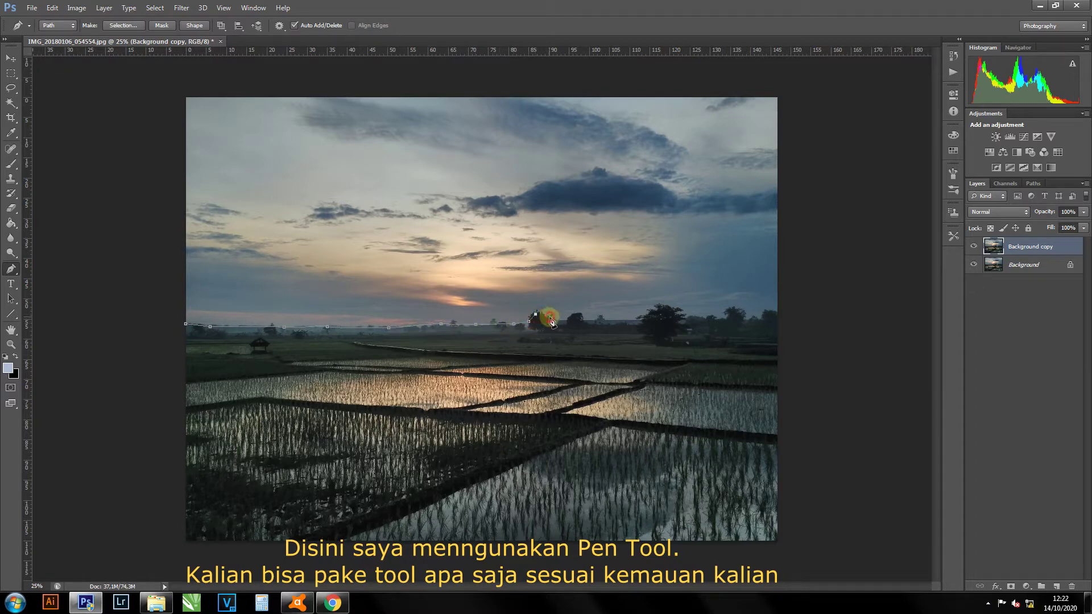
{"action": "left_click", "coordinate": [565, 319]}
{"action": "left_click", "coordinate": [580, 315]}
{"action": "left_click", "coordinate": [593, 320]}
{"action": "left_click", "coordinate": [602, 316]}
{"action": "left_click", "coordinate": [619, 322]}
{"action": "left_click", "coordinate": [624, 321]}
{"action": "left_click", "coordinate": [636, 319]}
- Continue the path across the tree crowns to the image's right edge
{"action": "left_click", "coordinate": [666, 306]}
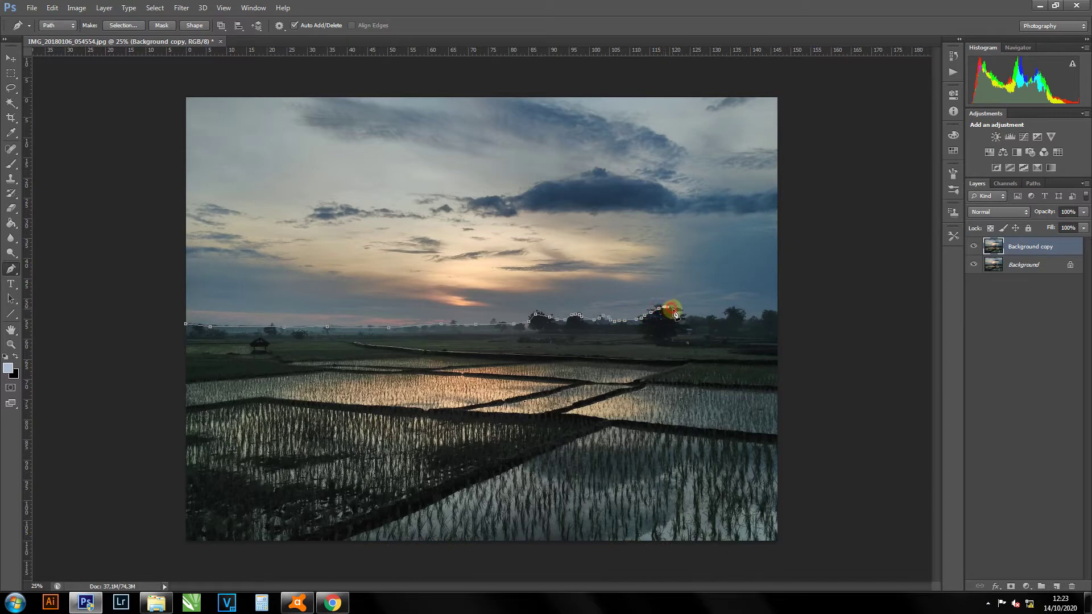
{"action": "left_click", "coordinate": [681, 312]}
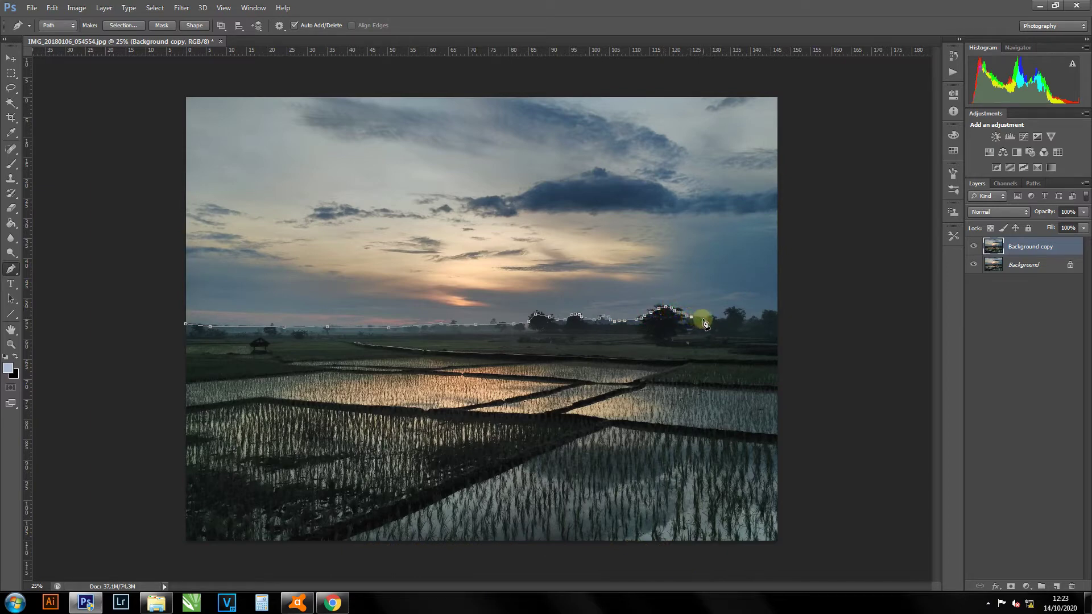
{"action": "left_click", "coordinate": [715, 316]}
{"action": "left_click", "coordinate": [725, 315]}
{"action": "left_click", "coordinate": [732, 308]}
{"action": "left_click", "coordinate": [750, 323]}
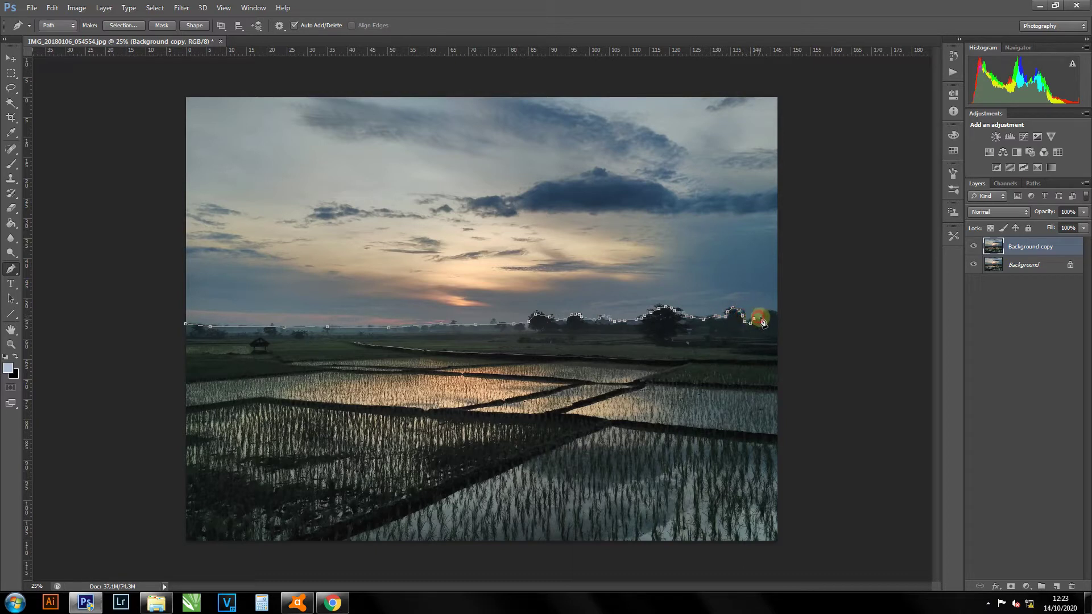
{"action": "left_click", "coordinate": [768, 312]}
- Run the path around the top of the sky and close it at the starting point
{"action": "left_click", "coordinate": [801, 87]}
{"action": "left_click", "coordinate": [162, 84]}
{"action": "left_click", "coordinate": [136, 218]}
{"action": "left_click", "coordinate": [153, 339]}
{"action": "left_click", "coordinate": [186, 324]}
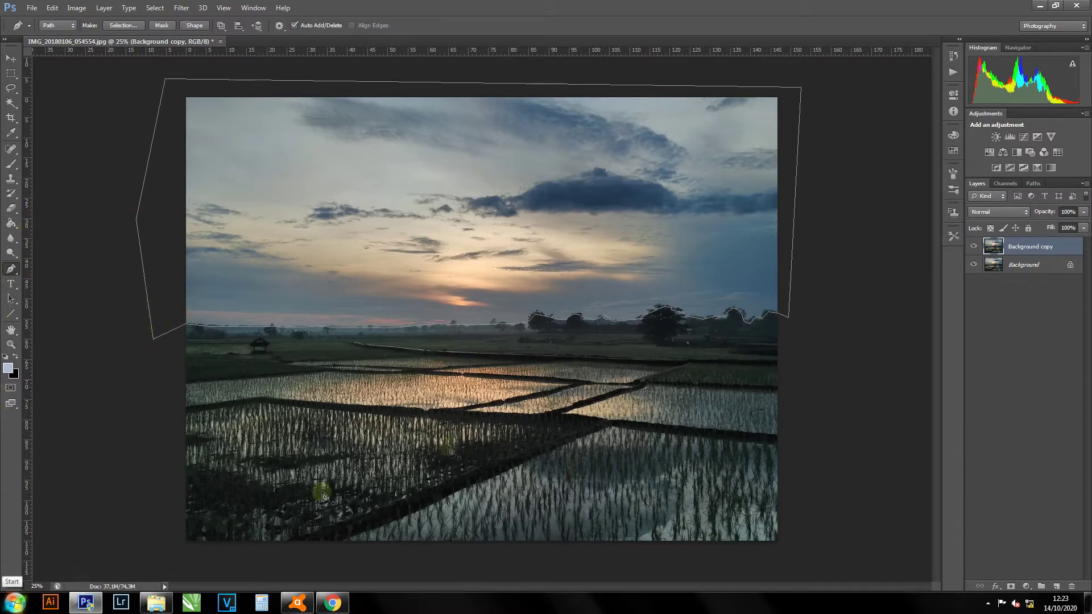
{"action": "right_click", "coordinate": [307, 291]}
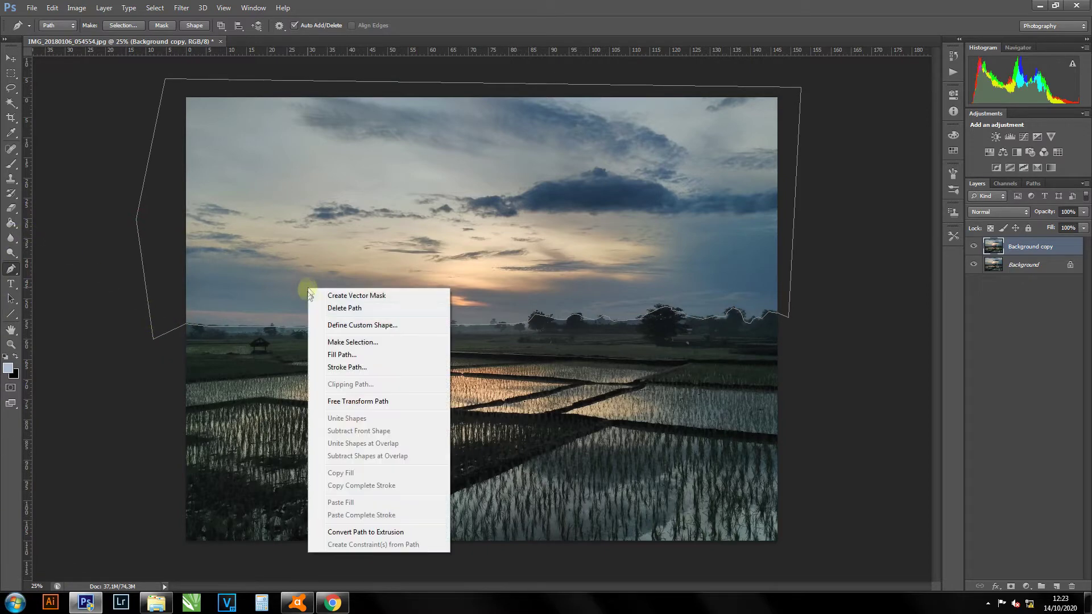
- Make a selection from the sky path with 0 feather and mask Background copy to it
{"action": "left_click", "coordinate": [353, 342]}
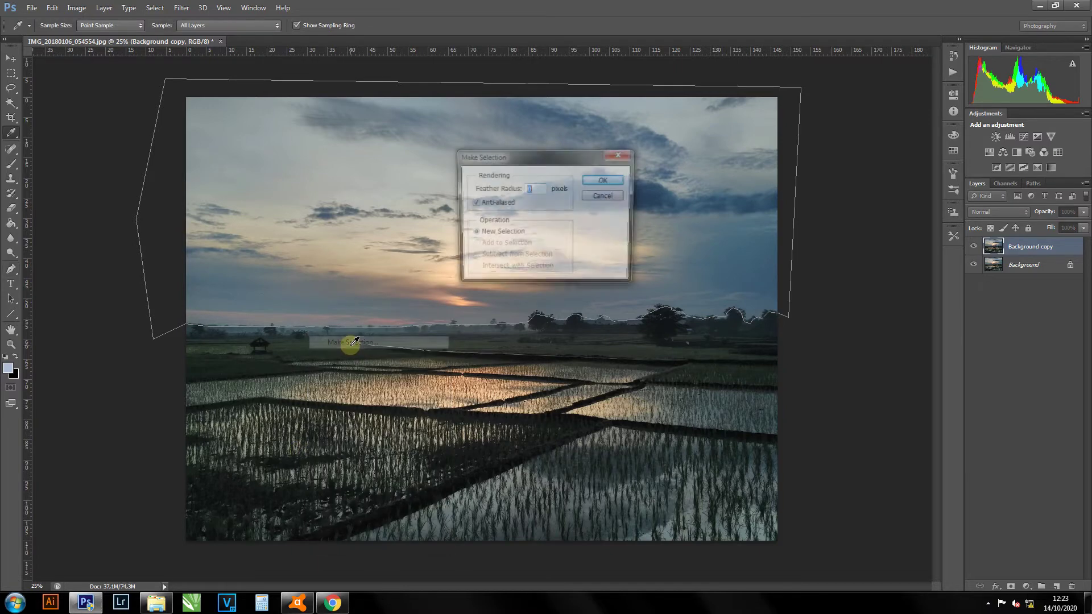
{"action": "left_click", "coordinate": [603, 181]}
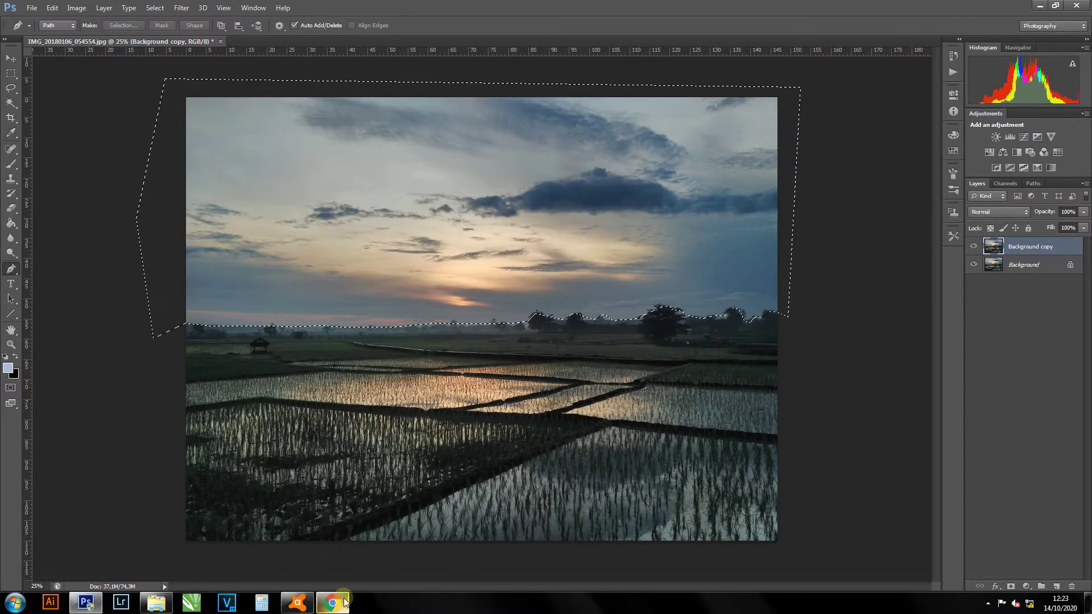
{"action": "left_click", "coordinate": [1010, 587]}
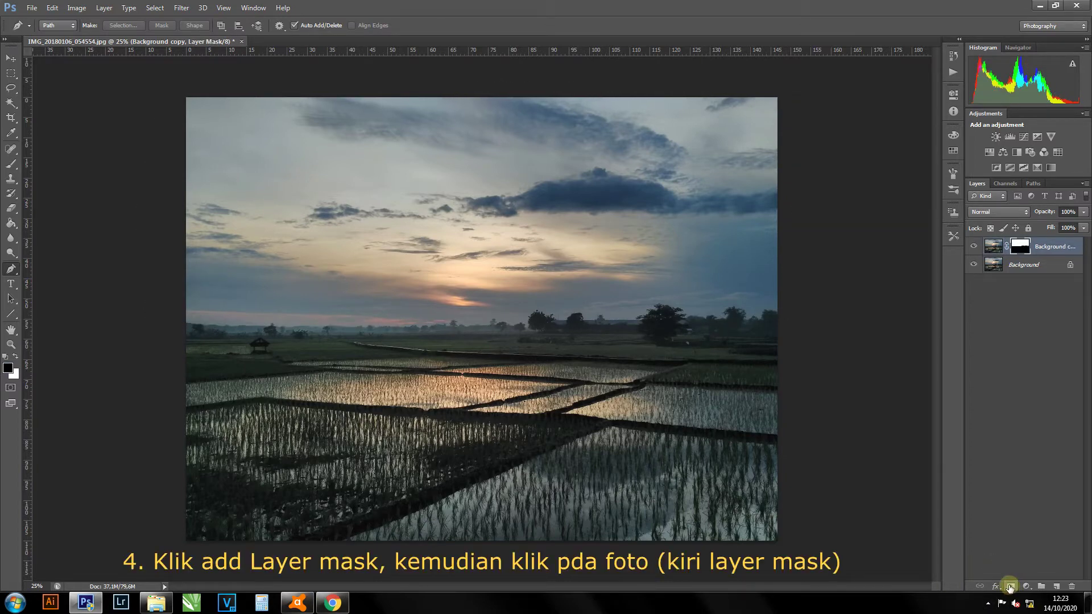
- Target Background copy's image thumbnail and open the Radial Blur filter
{"action": "left_click", "coordinate": [993, 246]}
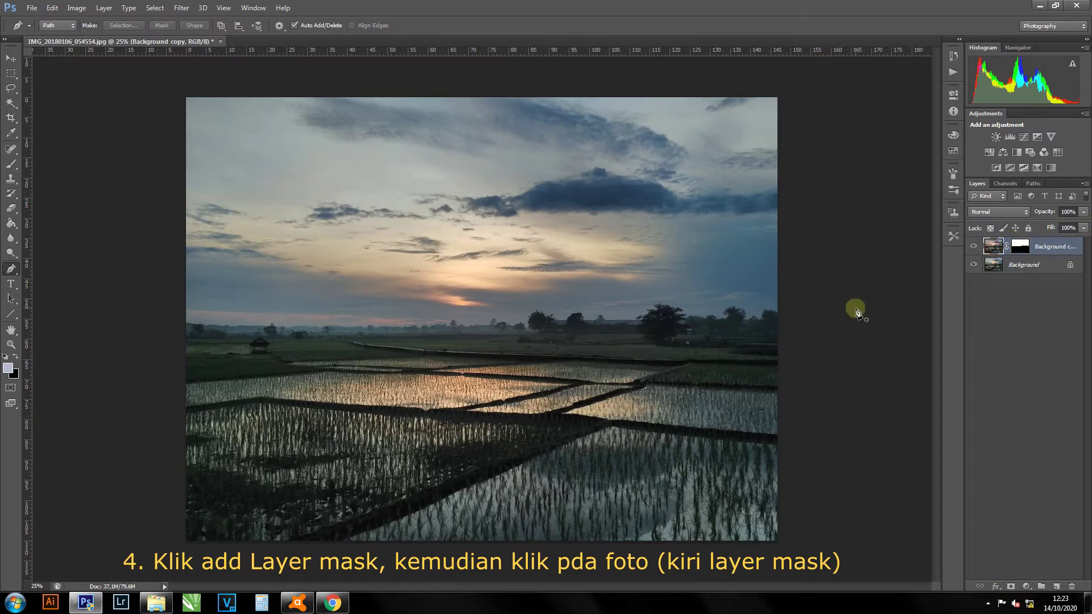
{"action": "left_click", "coordinate": [182, 7]}
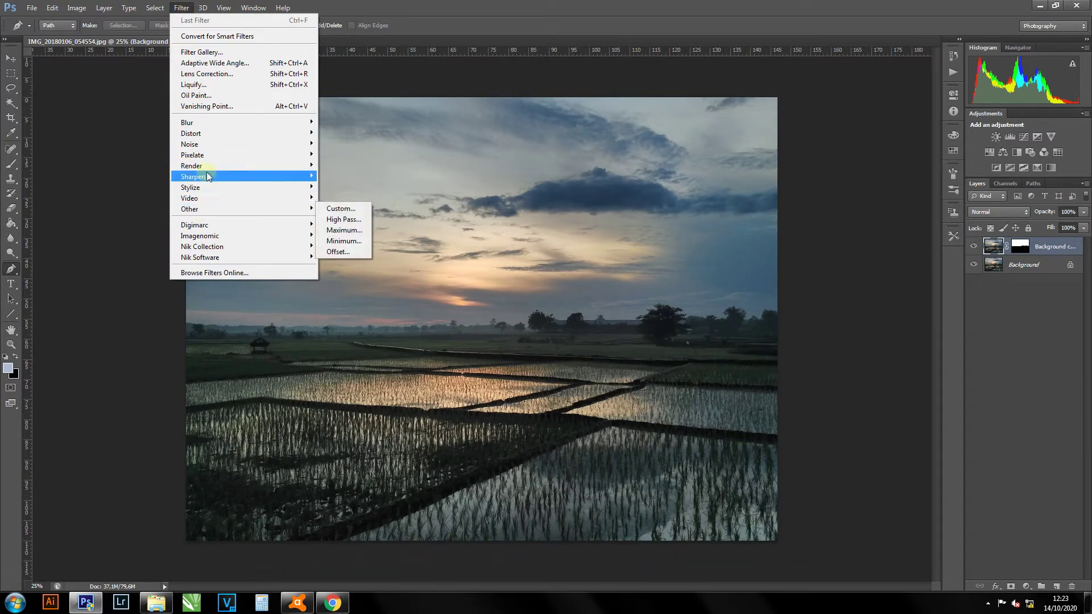
{"action": "mouse_move", "coordinate": [222, 122]}
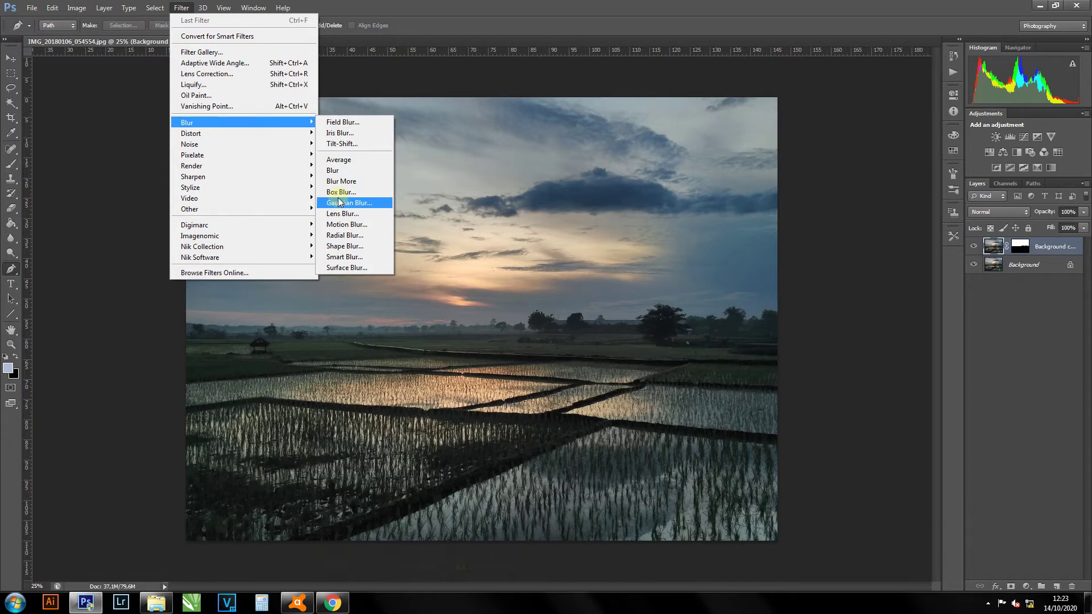
{"action": "left_click", "coordinate": [329, 238]}
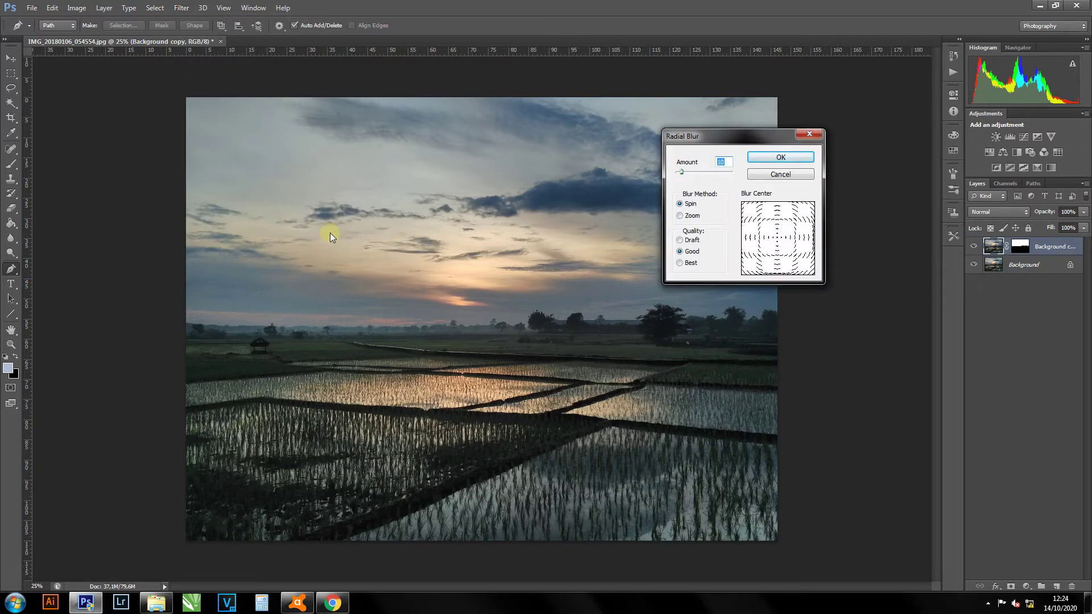
- Apply a Zoom radial blur of amount 60 with its centre shifted right
{"action": "left_click", "coordinate": [688, 219]}
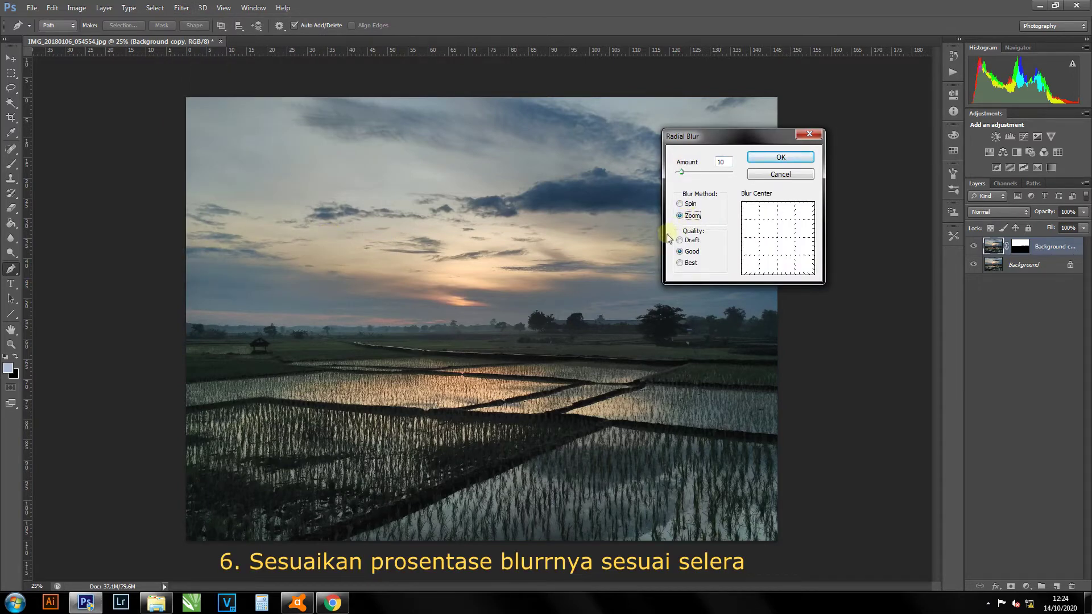
{"action": "left_click_drag", "start_coordinate": [685, 176], "coordinate": [702, 178]}
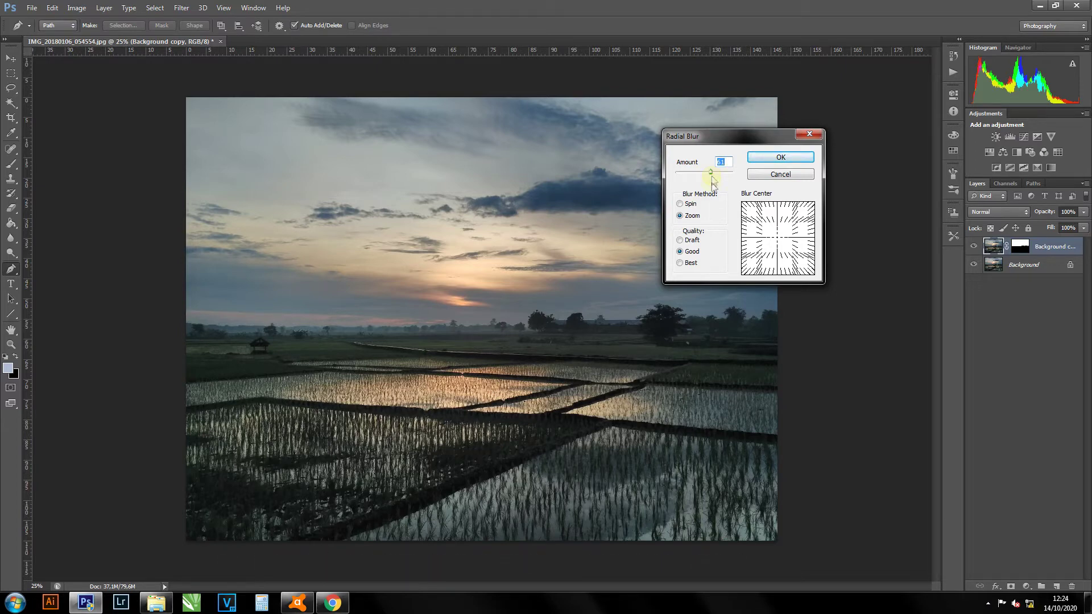
{"action": "mouse_move", "coordinate": [778, 239]}
{"action": "left_mouse_down"}
{"action": "mouse_move", "coordinate": [806, 238]}
{"action": "mouse_move", "coordinate": [808, 248]}
{"action": "left_mouse_up"}
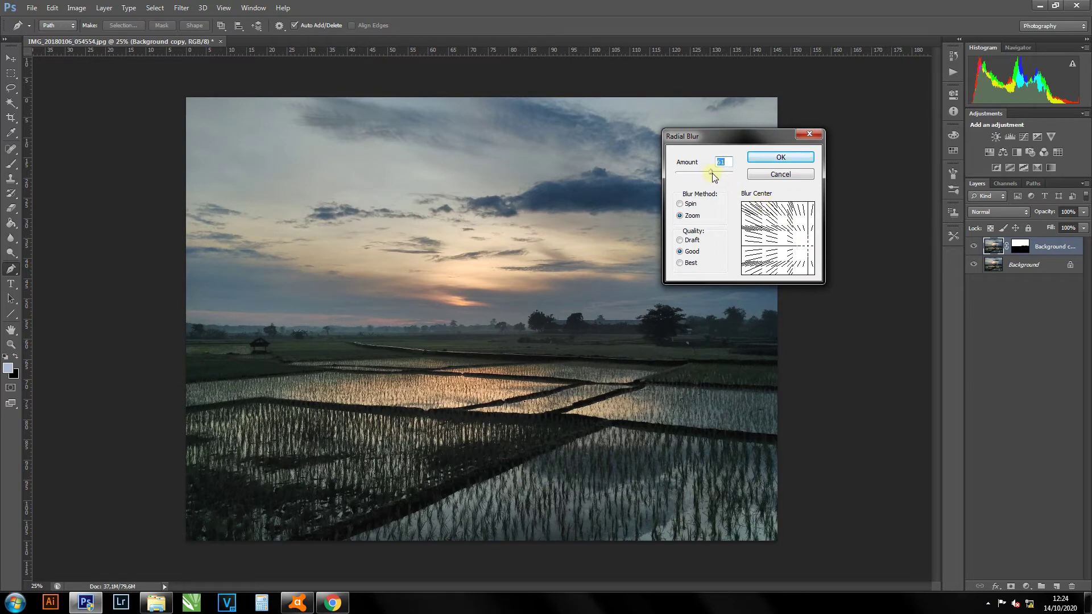
{"action": "left_click_drag", "start_coordinate": [712, 173], "coordinate": [711, 171]}
{"action": "type", "text": "60"}
{"action": "left_click", "coordinate": [808, 161]}
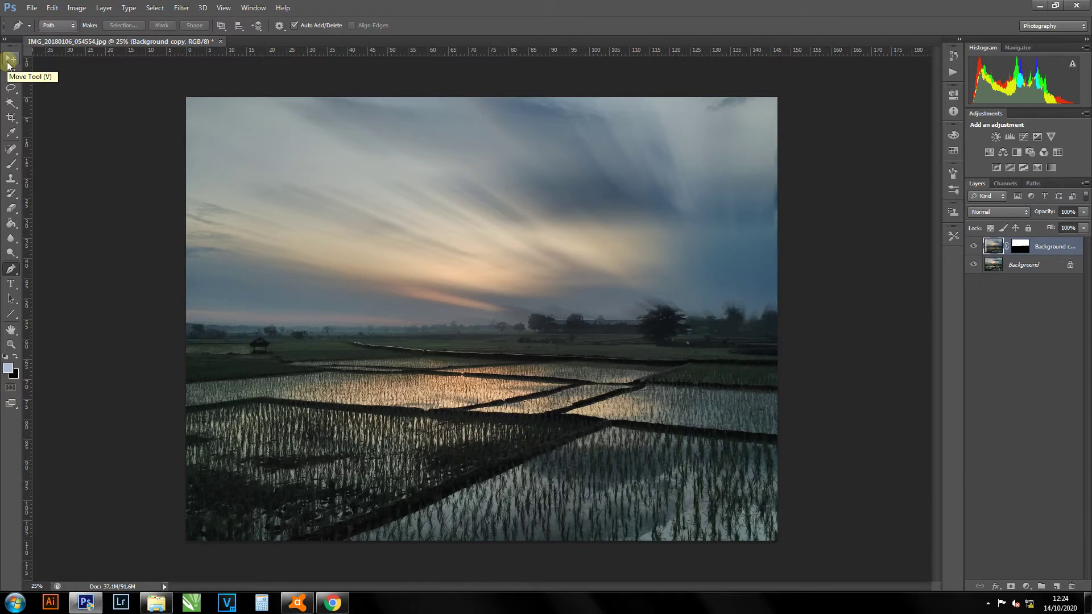
- Select both layers and merge their duplicates into a new Background copy 3 layer
{"action": "left_click", "coordinate": [1018, 267]}
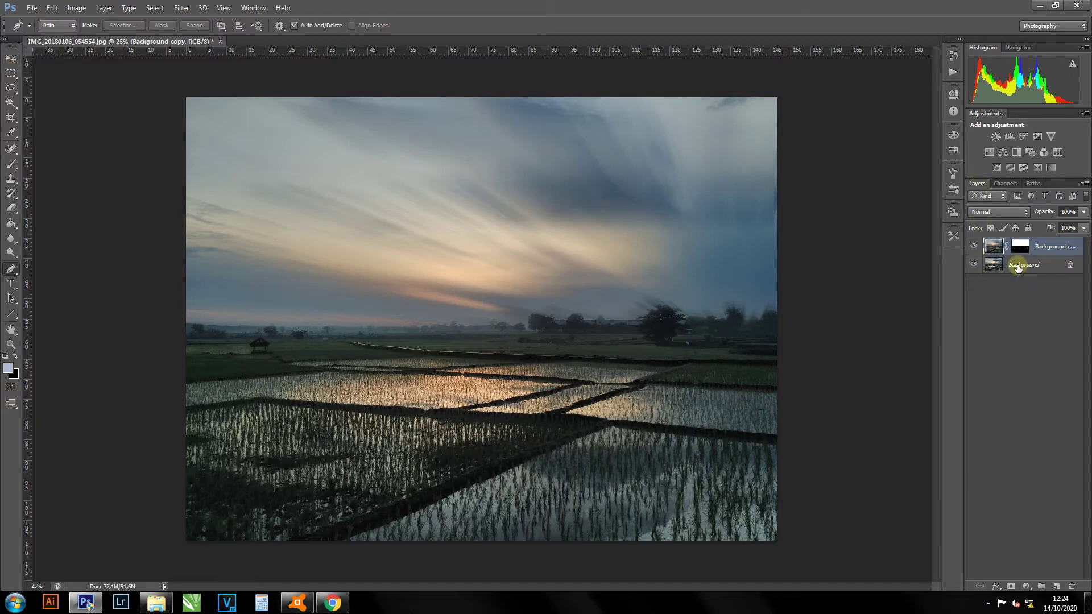
{"action": "left_click", "coordinate": [1018, 267]}
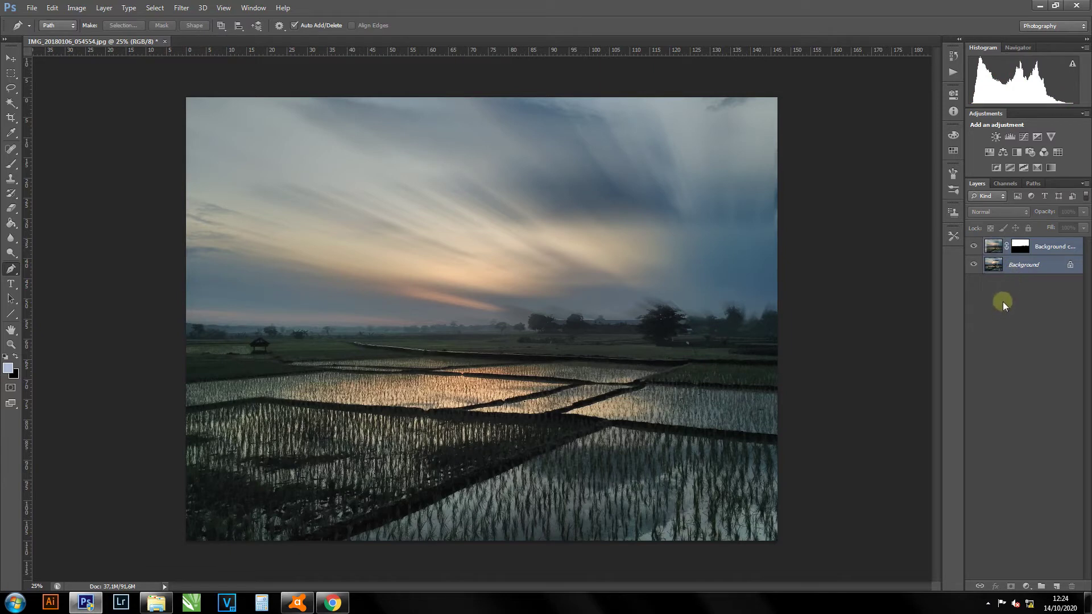
{"action": "key", "text": "ctrl+j"}
{"action": "key", "text": "ctrl+e"}
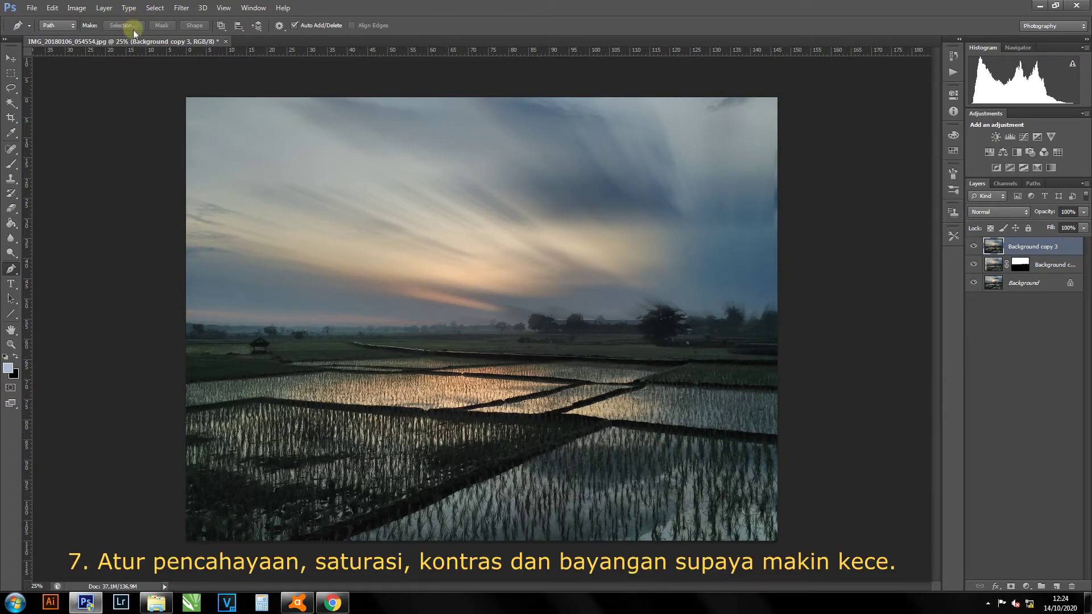
- Brighten Background copy 3 with an S-shaped Curves adjustment
{"action": "key", "text": "ctrl+m"}
{"action": "left_click_drag", "start_coordinate": [864, 176], "coordinate": [881, 171]}
{"action": "left_click_drag", "start_coordinate": [821, 235], "coordinate": [815, 238]}
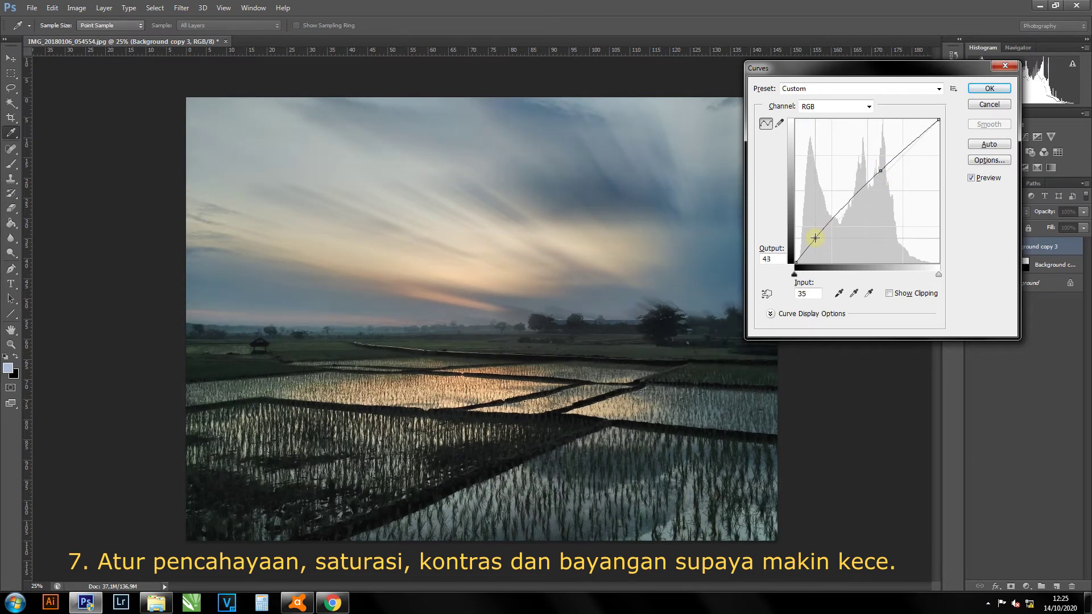
{"action": "left_click_drag", "start_coordinate": [883, 172], "coordinate": [878, 165]}
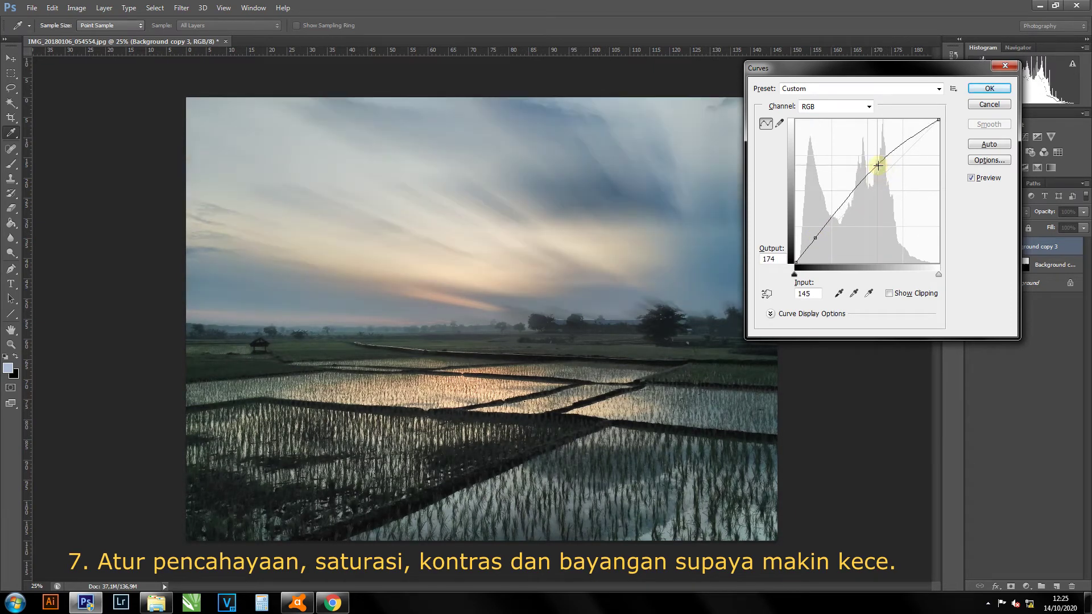
{"action": "left_click", "coordinate": [988, 89]}
{"action": "left_click", "coordinate": [76, 8]}
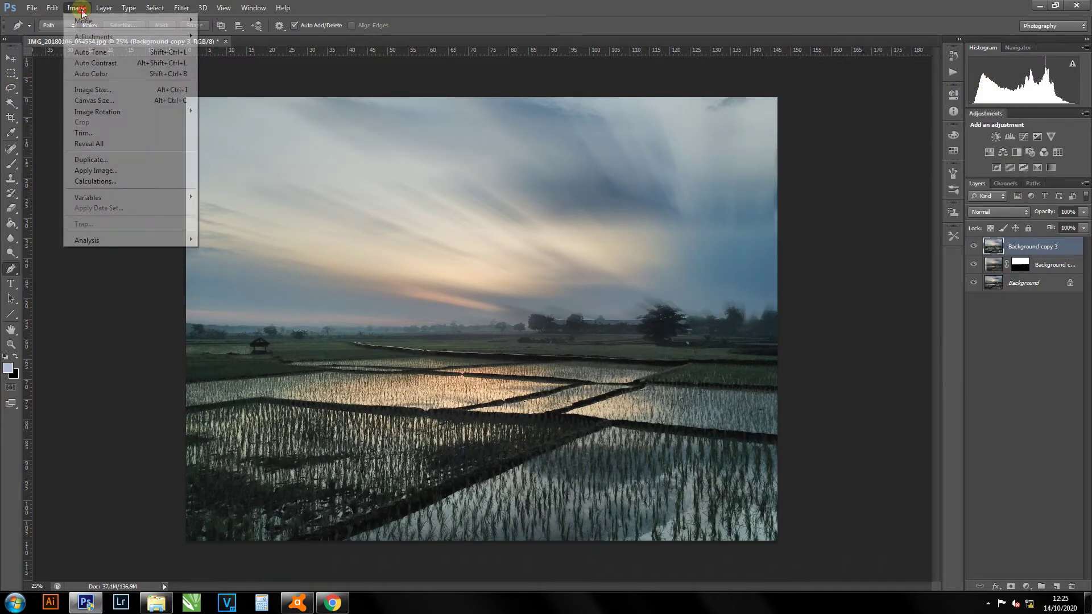
- Apply Hue/Saturation with Hue -25 and Saturation +17 to Background copy 3
{"action": "mouse_move", "coordinate": [94, 36]}
{"action": "left_click", "coordinate": [245, 97]}
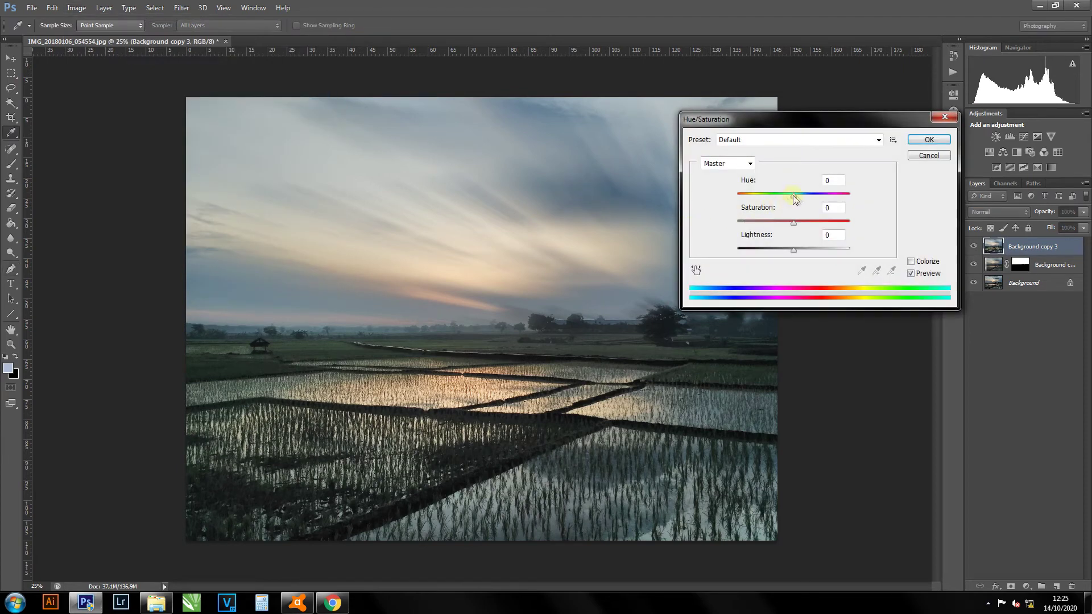
{"action": "left_click_drag", "start_coordinate": [797, 196], "coordinate": [784, 201]}
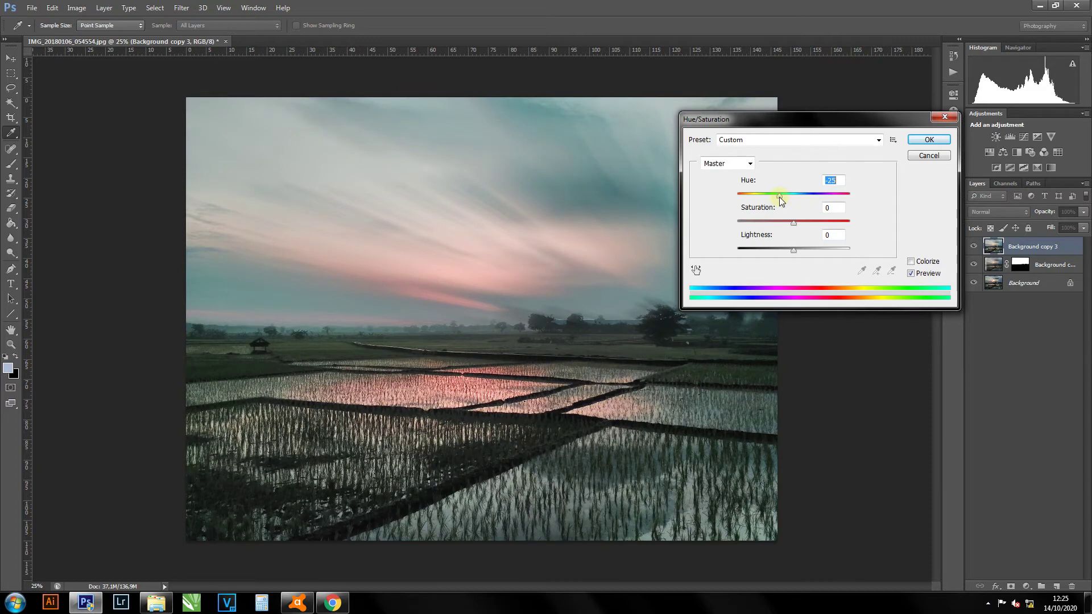
{"action": "left_click_drag", "start_coordinate": [793, 223], "coordinate": [798, 226]}
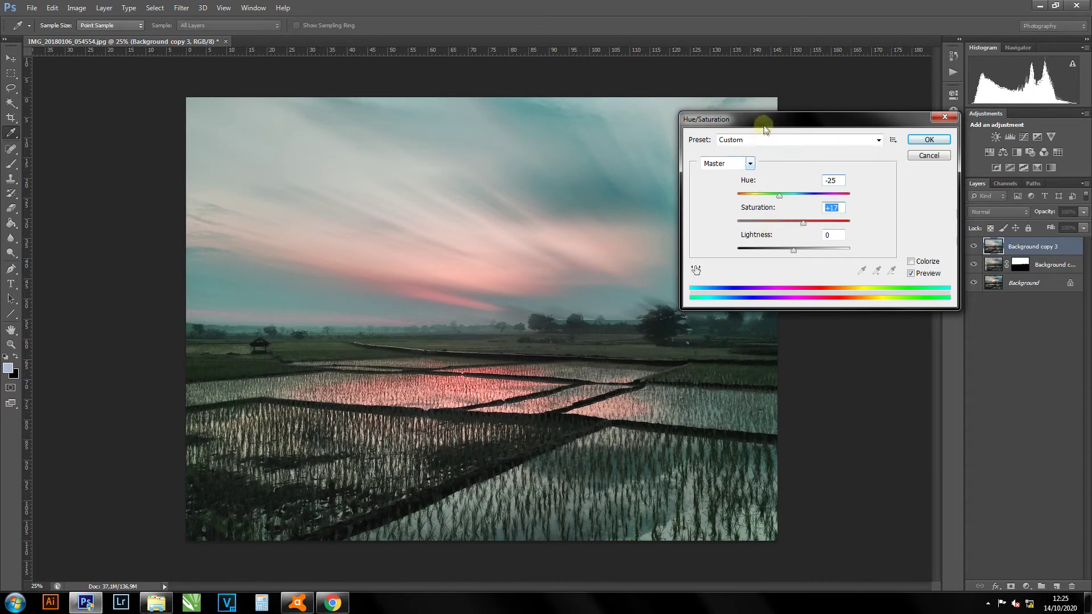
{"action": "left_click_drag", "start_coordinate": [758, 121], "coordinate": [830, 189]}
{"action": "mouse_move", "coordinate": [772, 197]}
{"action": "left_mouse_down"}
{"action": "mouse_move", "coordinate": [637, 354]}
{"action": "mouse_move", "coordinate": [668, 256]}
{"action": "left_mouse_up"}
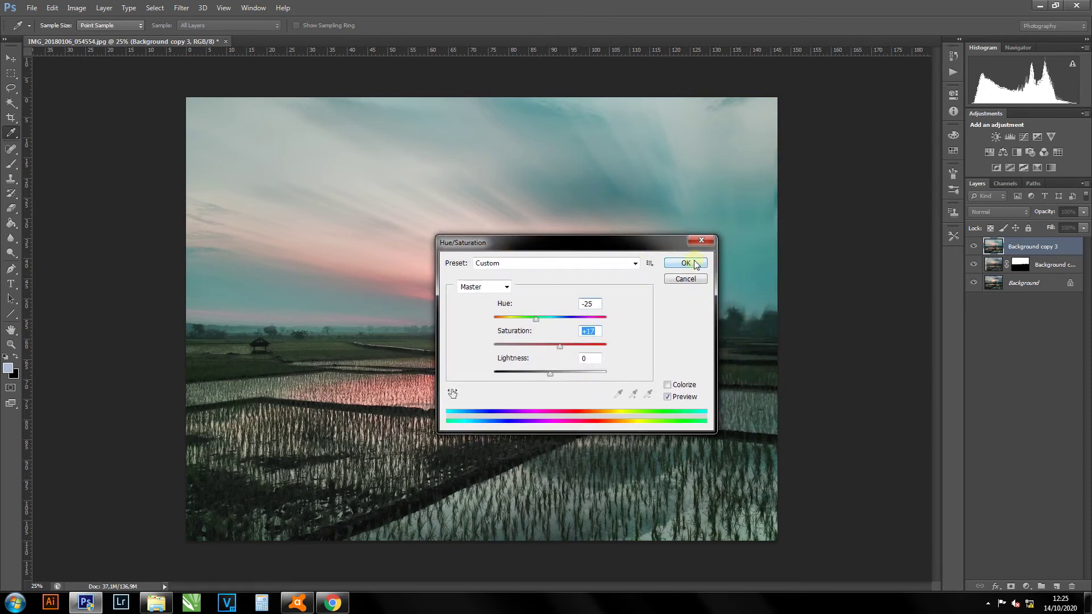
{"action": "key", "text": "p"}
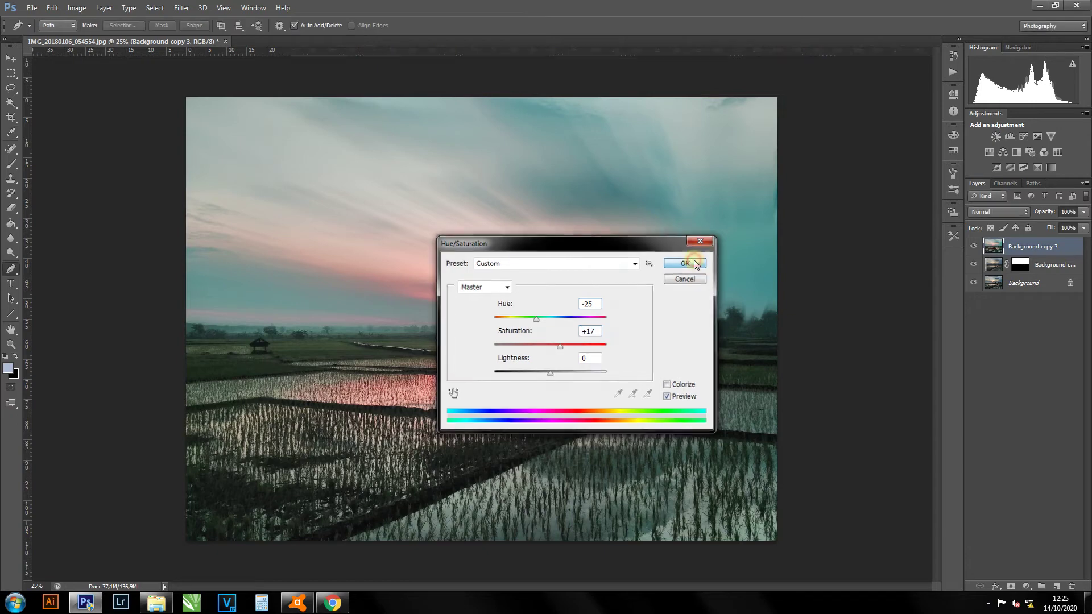
{"action": "left_click", "coordinate": [685, 264]}
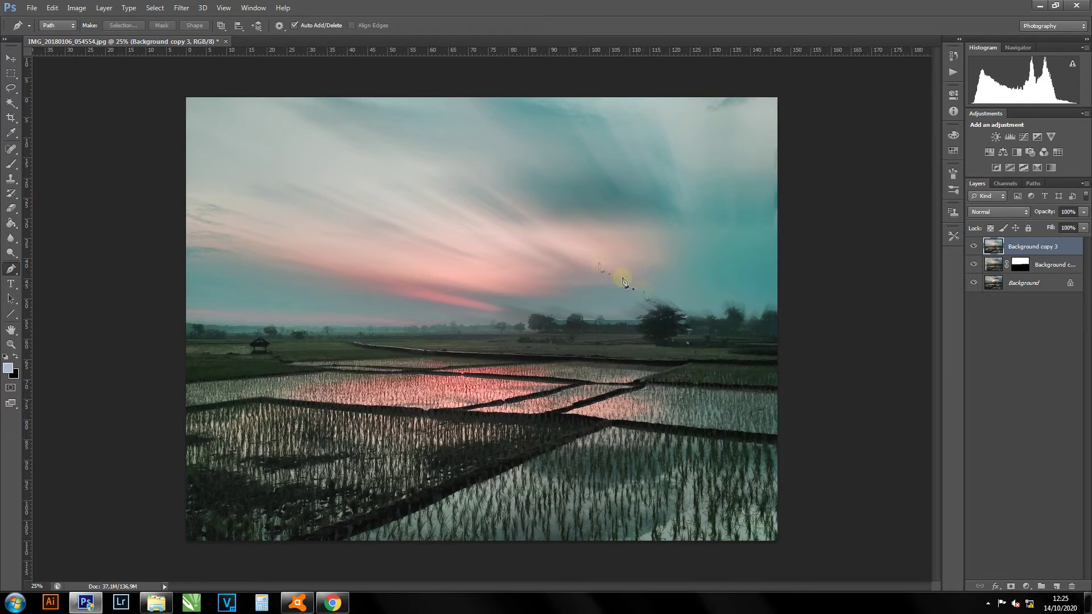
{"action": "left_click", "coordinate": [77, 8]}
{"action": "mouse_move", "coordinate": [128, 37]}
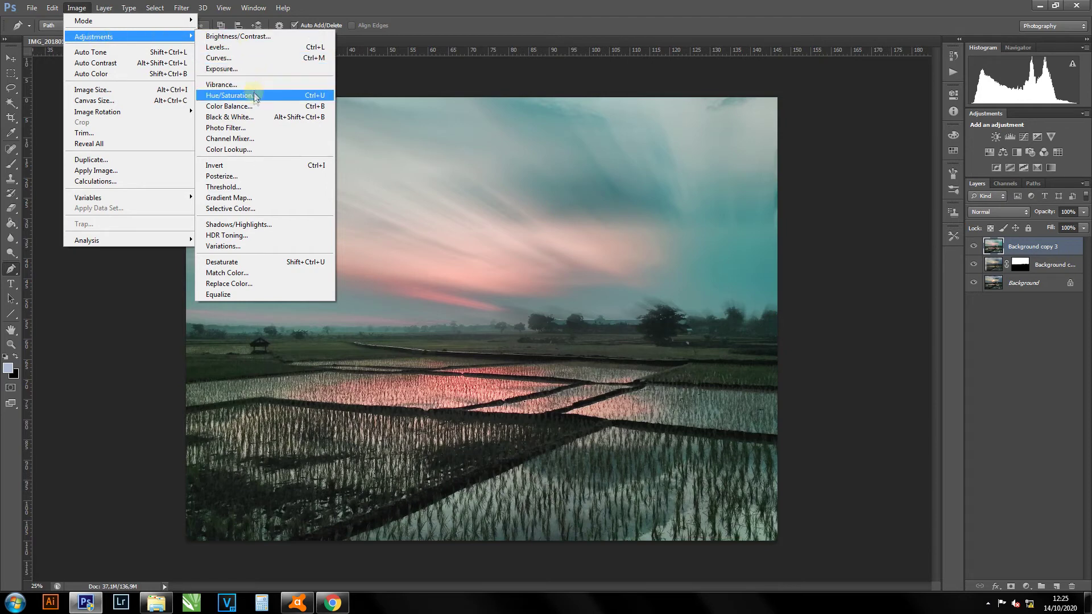
- Apply a midtone Color Balance of +17, +12, +14 toward red and blue
{"action": "left_click", "coordinate": [239, 106]}
{"action": "left_click_drag", "start_coordinate": [808, 184], "coordinate": [794, 186]}
{"action": "left_click", "coordinate": [794, 185]}
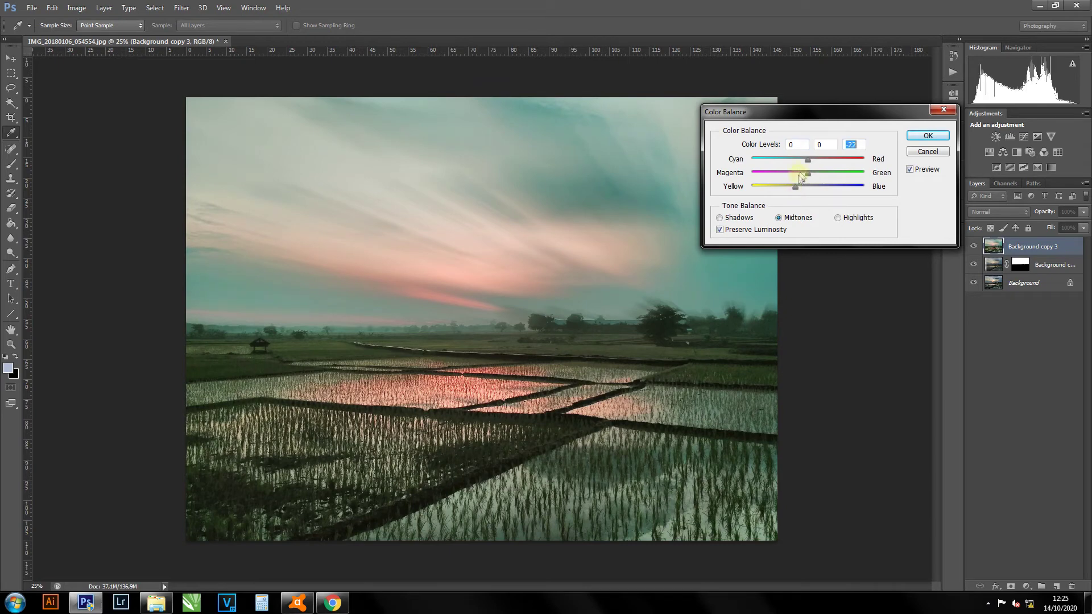
{"action": "left_click_drag", "start_coordinate": [806, 161], "coordinate": [820, 160]}
{"action": "left_click_drag", "start_coordinate": [813, 162], "coordinate": [815, 192]}
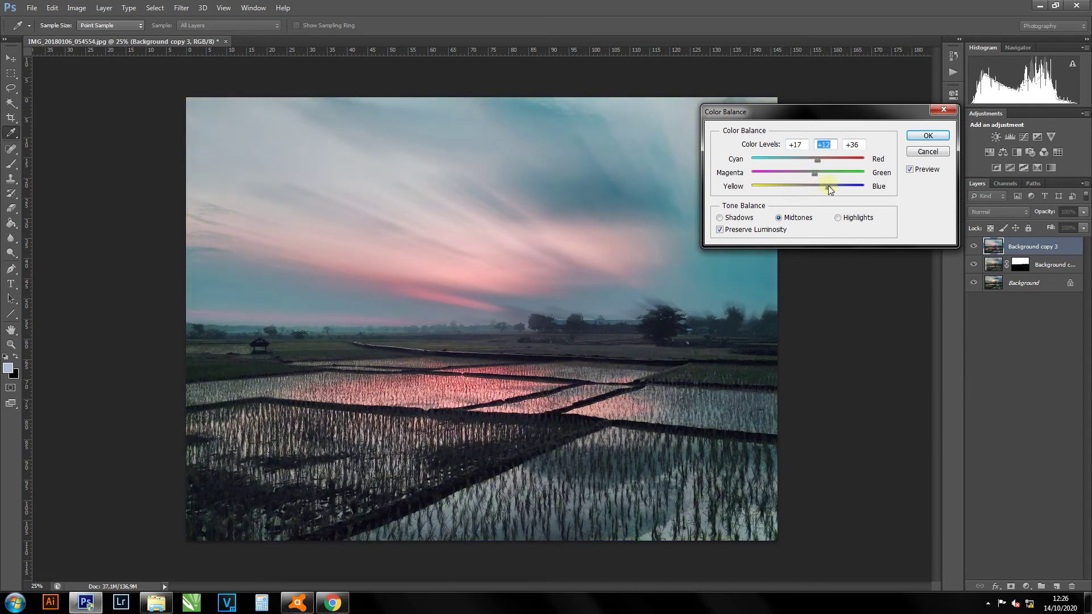
{"action": "key", "text": "Tab"}
{"action": "key", "text": "Return"}
{"action": "key", "text": "p"}
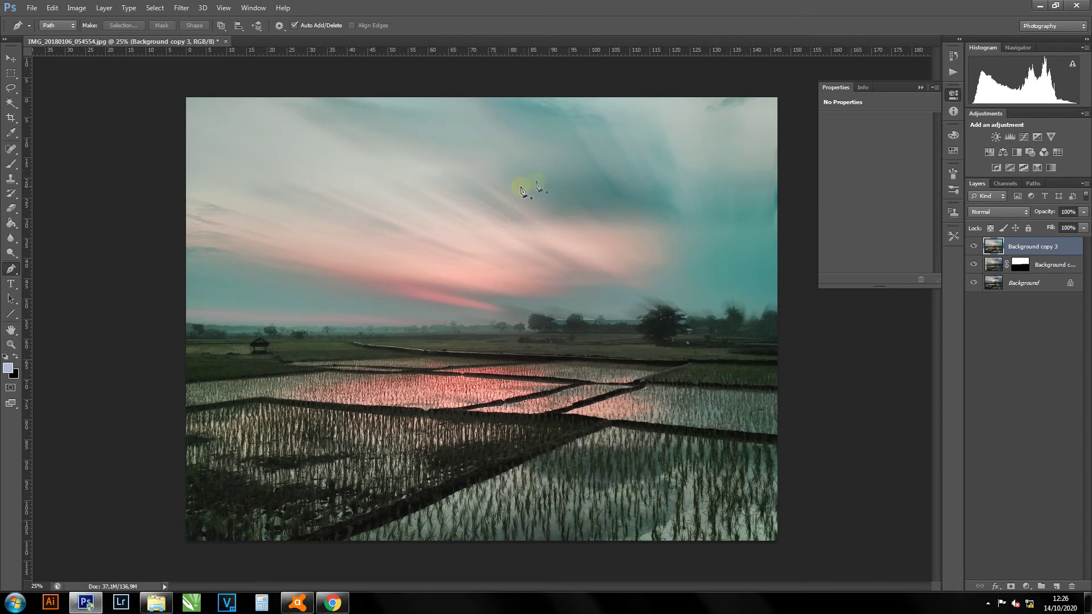
{"action": "left_click", "coordinate": [75, 8]}
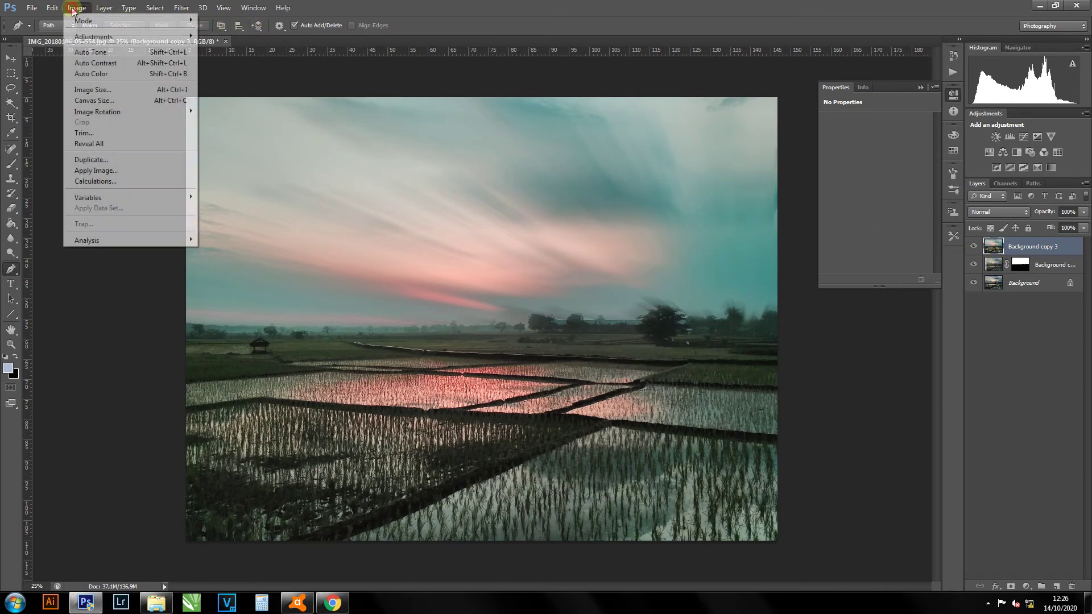
{"action": "mouse_move", "coordinate": [94, 36]}
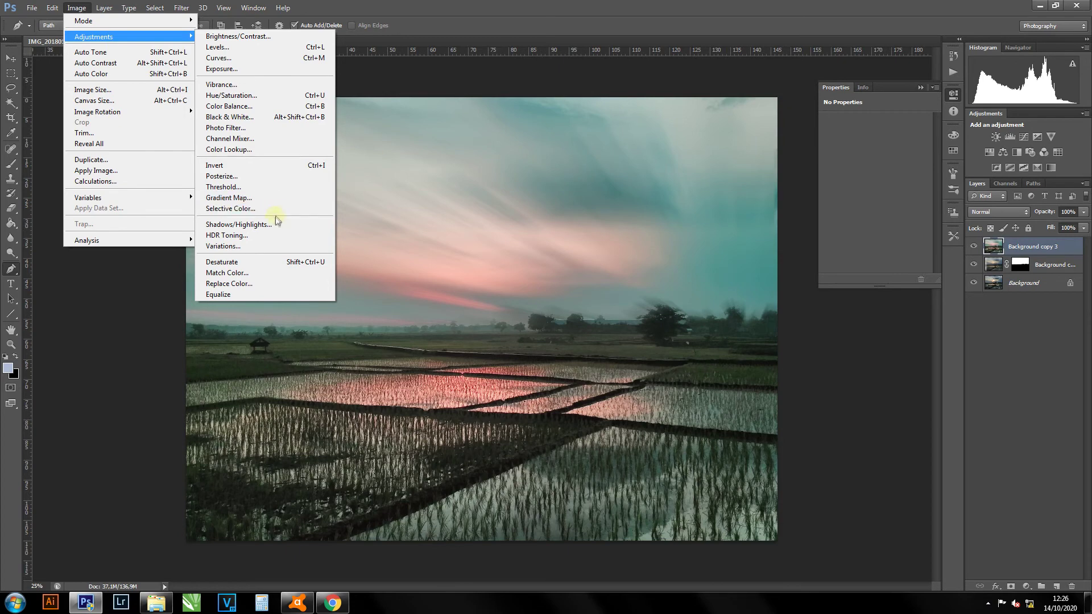
- Apply Shadows/Highlights with Shadows Amount 20% and Highlights Amount 0%
{"action": "left_click", "coordinate": [250, 224]}
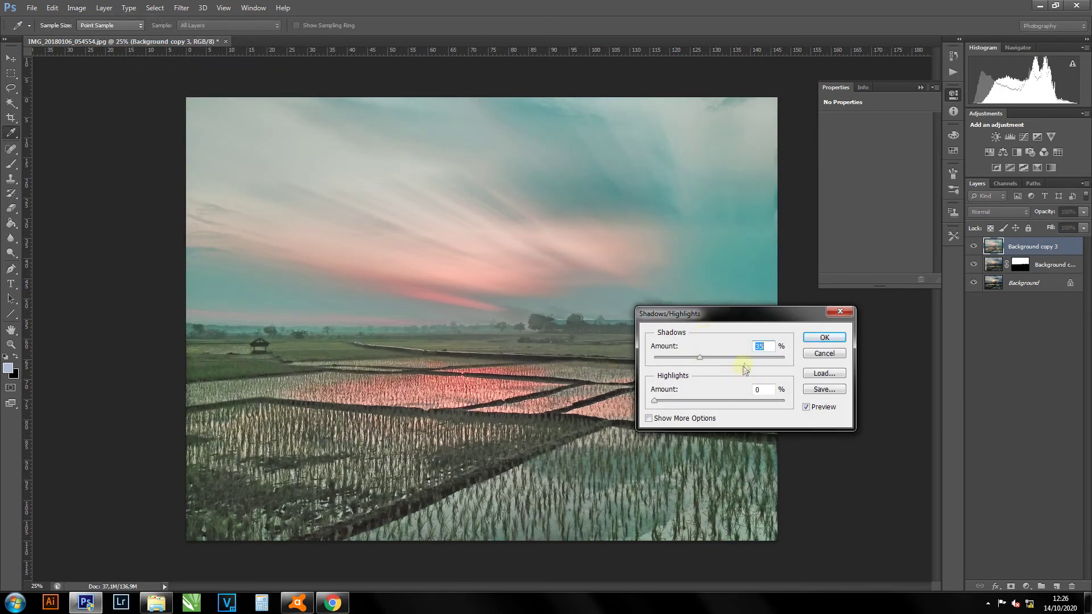
{"action": "left_click_drag", "start_coordinate": [756, 312], "coordinate": [809, 220]}
{"action": "left_click_drag", "start_coordinate": [753, 265], "coordinate": [730, 265]}
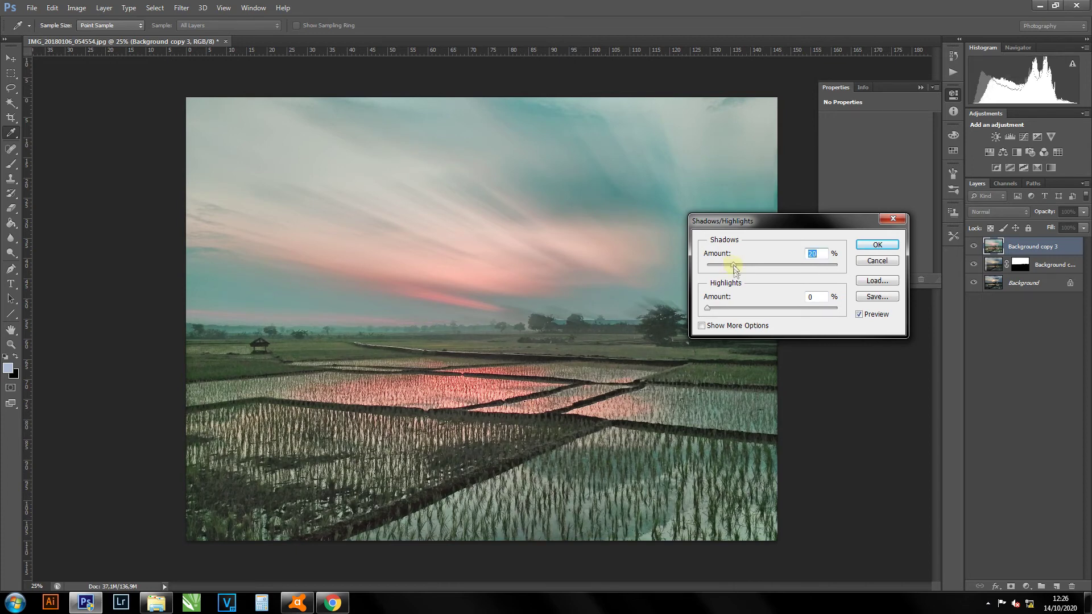
{"action": "mouse_move", "coordinate": [709, 308]}
{"action": "left_mouse_down"}
{"action": "mouse_move", "coordinate": [731, 308]}
{"action": "mouse_move", "coordinate": [707, 308]}
{"action": "left_mouse_up"}
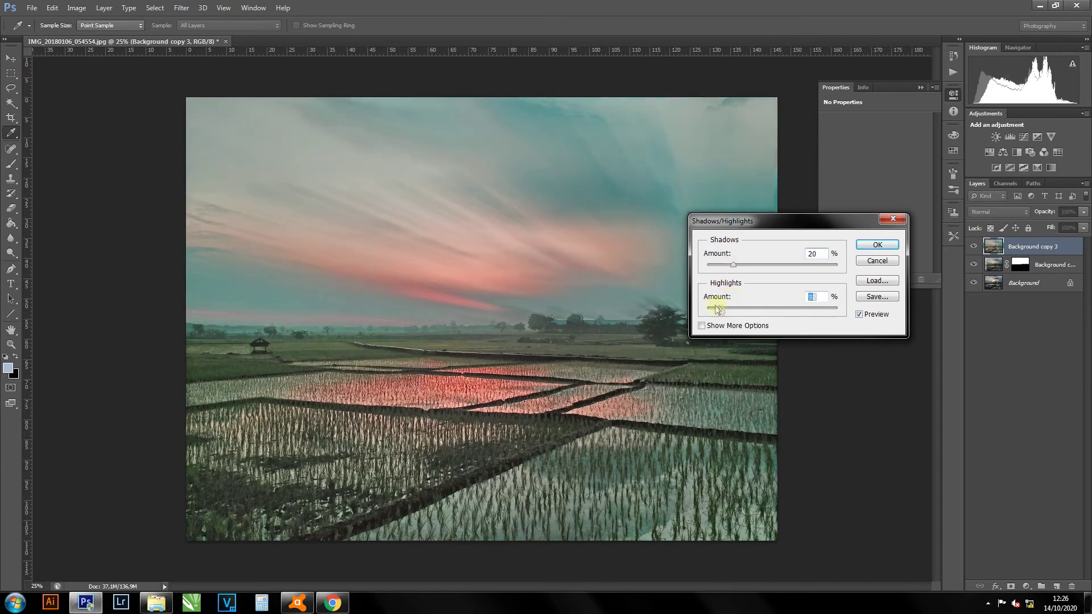
{"action": "left_click", "coordinate": [876, 245]}
- Apply Levels to Background copy 3 with midtone gamma 0.76 and the black point nudged slightly right
{"action": "key", "text": "p"}
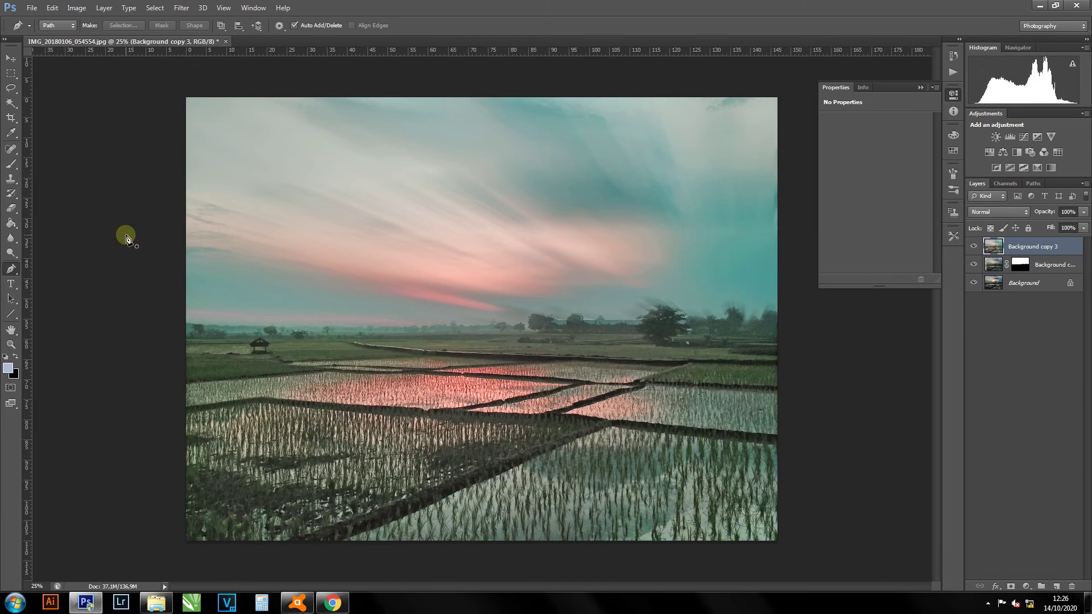
{"action": "key", "text": "ctrl+l"}
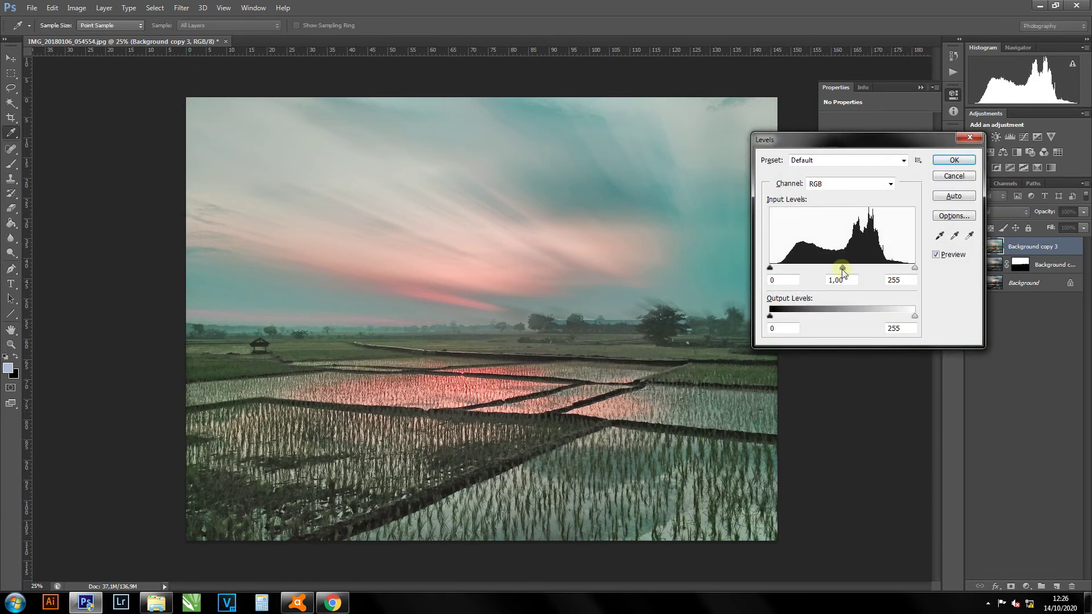
{"action": "left_click_drag", "start_coordinate": [843, 268], "coordinate": [854, 268]}
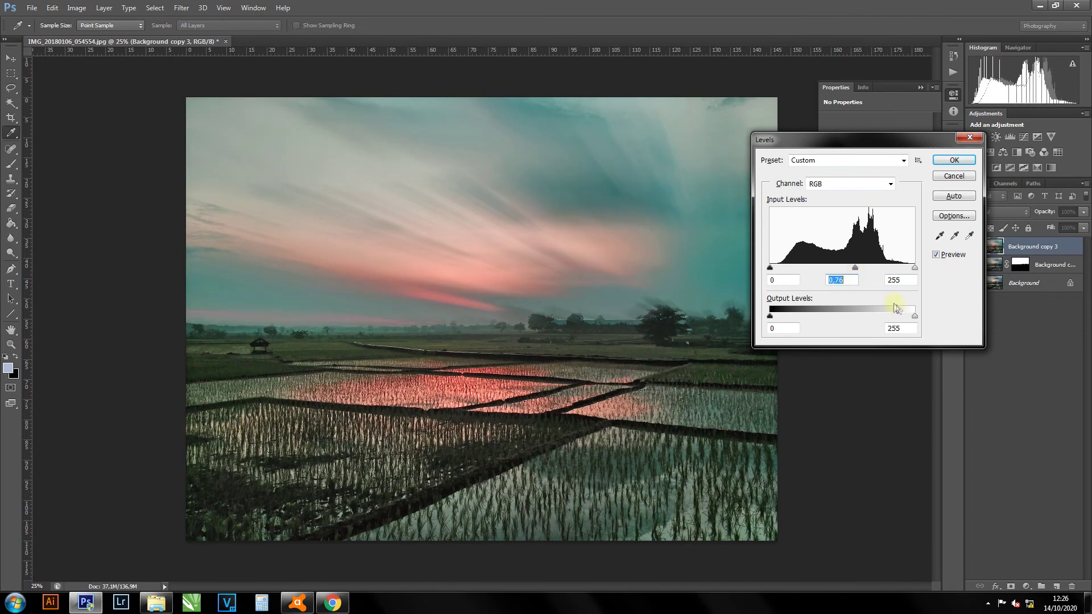
{"action": "left_click", "coordinate": [916, 267]}
{"action": "left_click_drag", "start_coordinate": [770, 267], "coordinate": [767, 269]}
{"action": "left_click", "coordinate": [768, 270]}
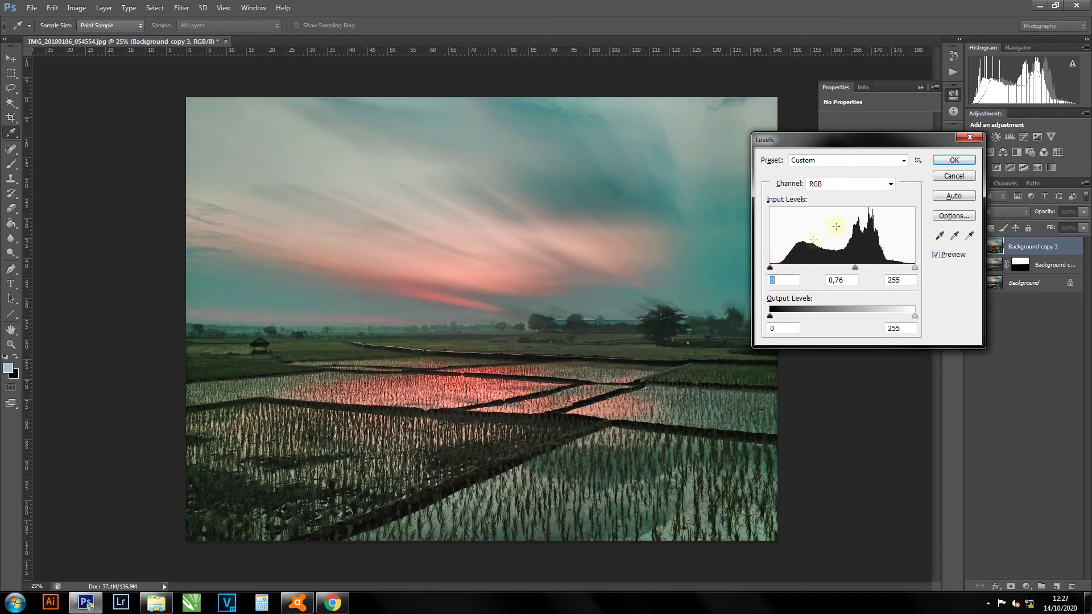
{"action": "left_click", "coordinate": [940, 161]}
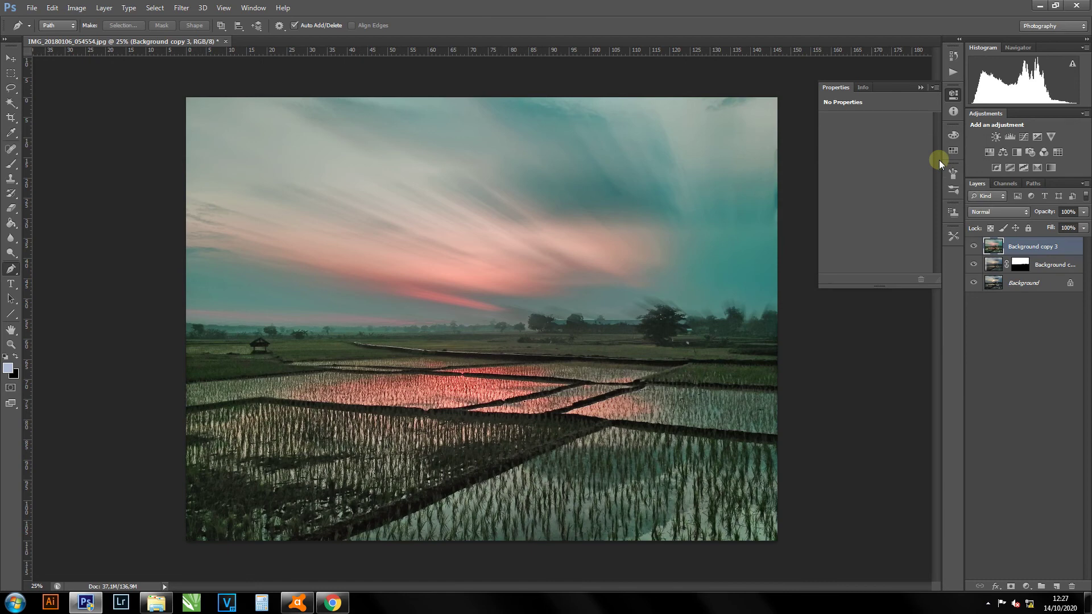